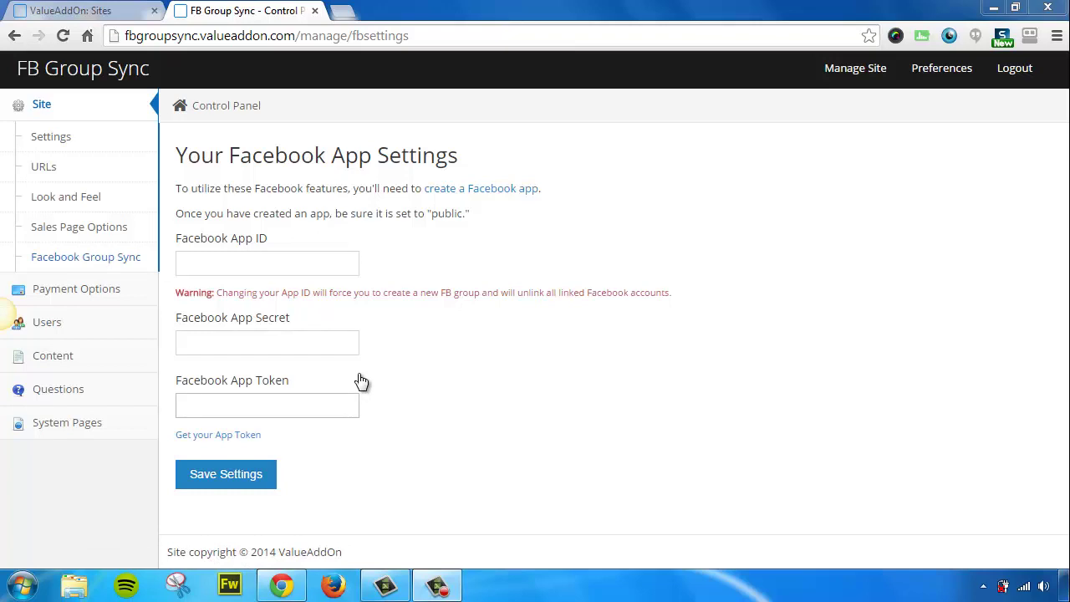
Go to developers.facebook.com and choose Apps > Add a New App
{"action": "left_click", "coordinate": [496, 190]}
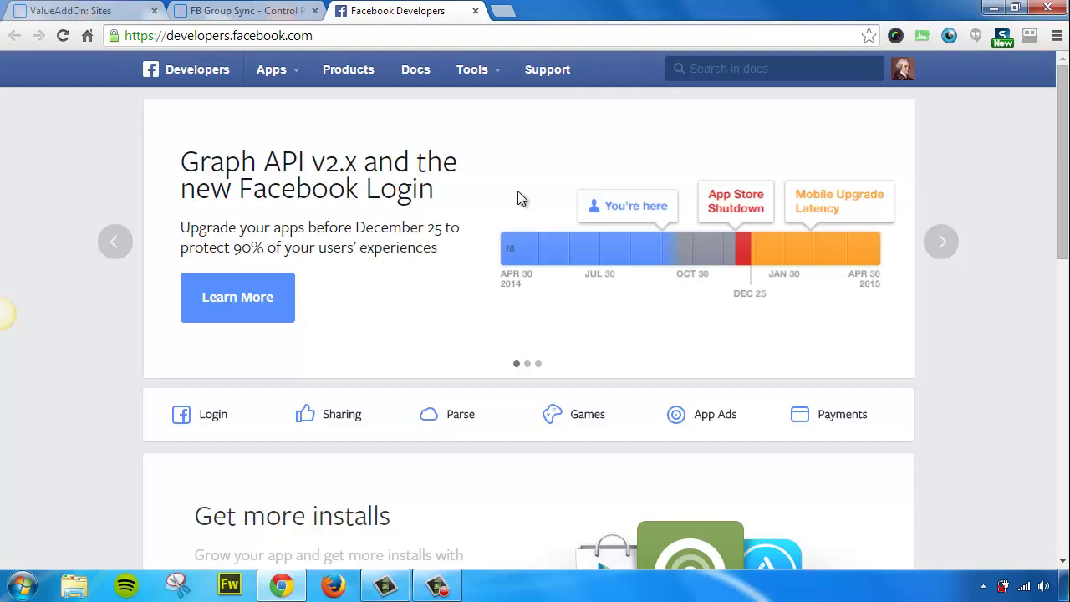
{"action": "mouse_move", "coordinate": [282, 78]}
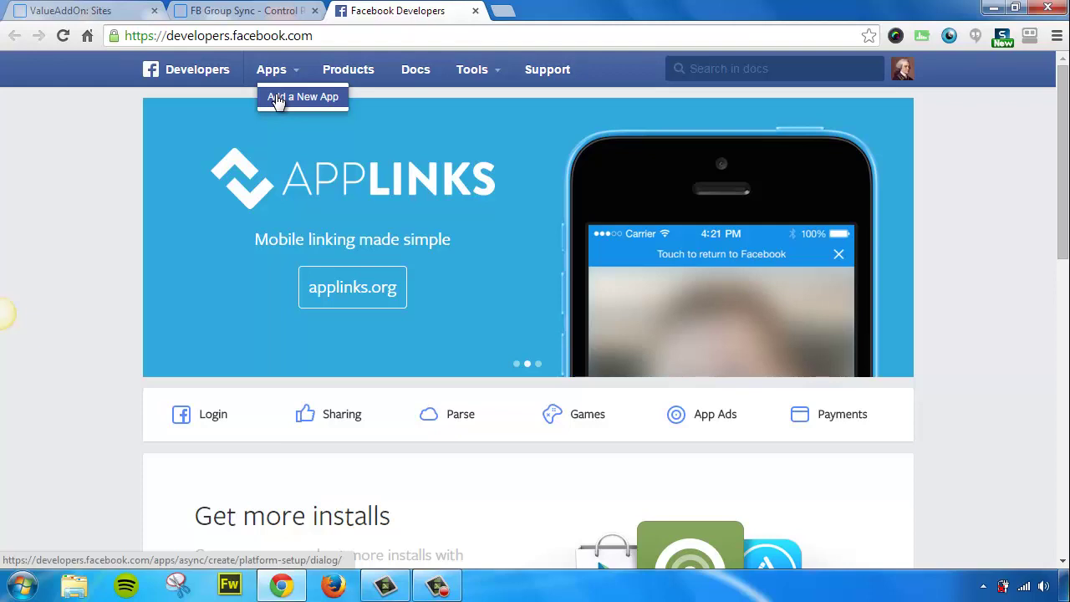
{"action": "left_click", "coordinate": [294, 96]}
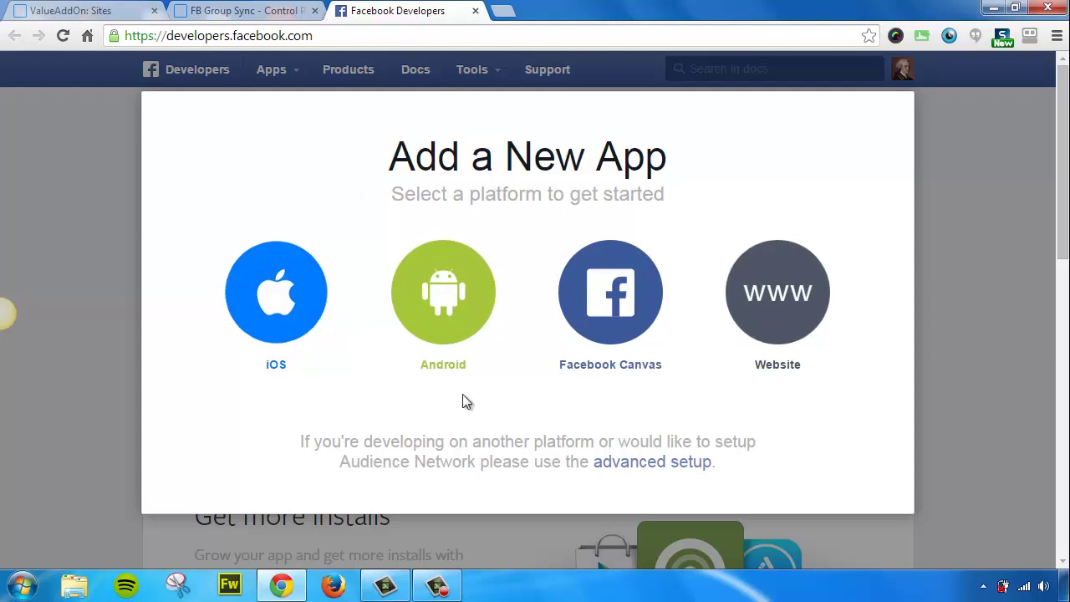
Choose advanced setup and enter the display name 'FB Group Sync'
{"action": "left_click", "coordinate": [638, 461]}
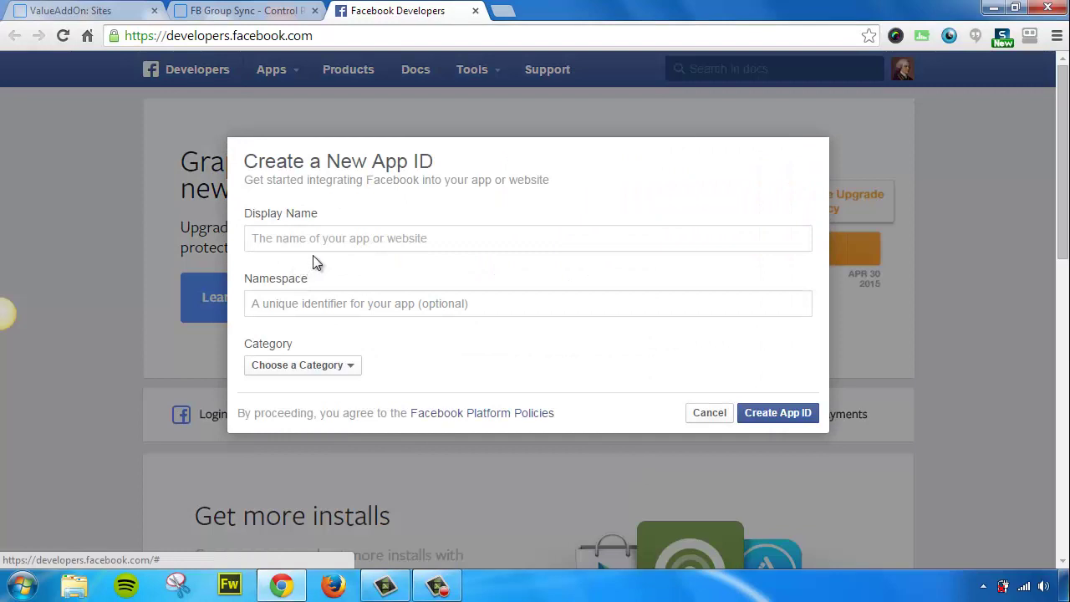
{"action": "left_click", "coordinate": [327, 241]}
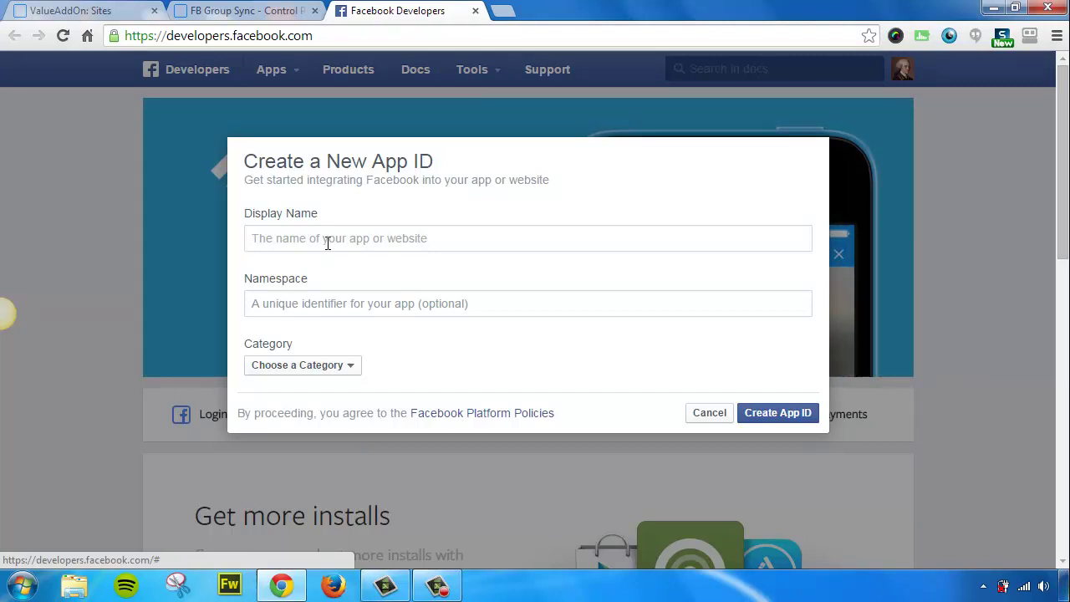
{"action": "type", "text": "FB Groups"}
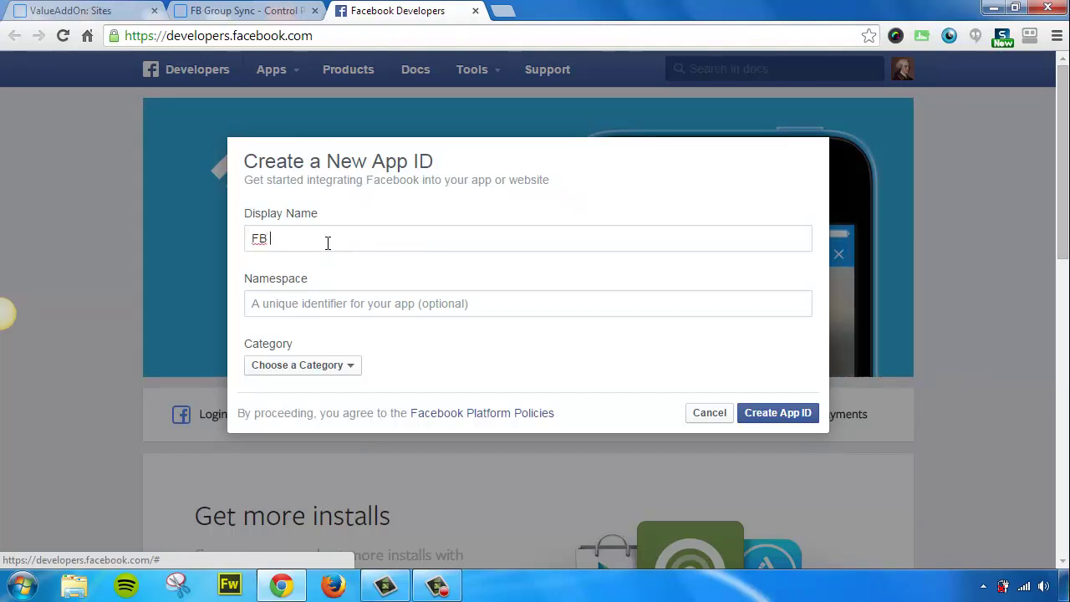
{"action": "key", "text": "BackSpace"}
{"action": "key", "text": "BackSpace"}
{"action": "key", "text": "BackSpace"}
{"action": "type", "text": "up Sync"}
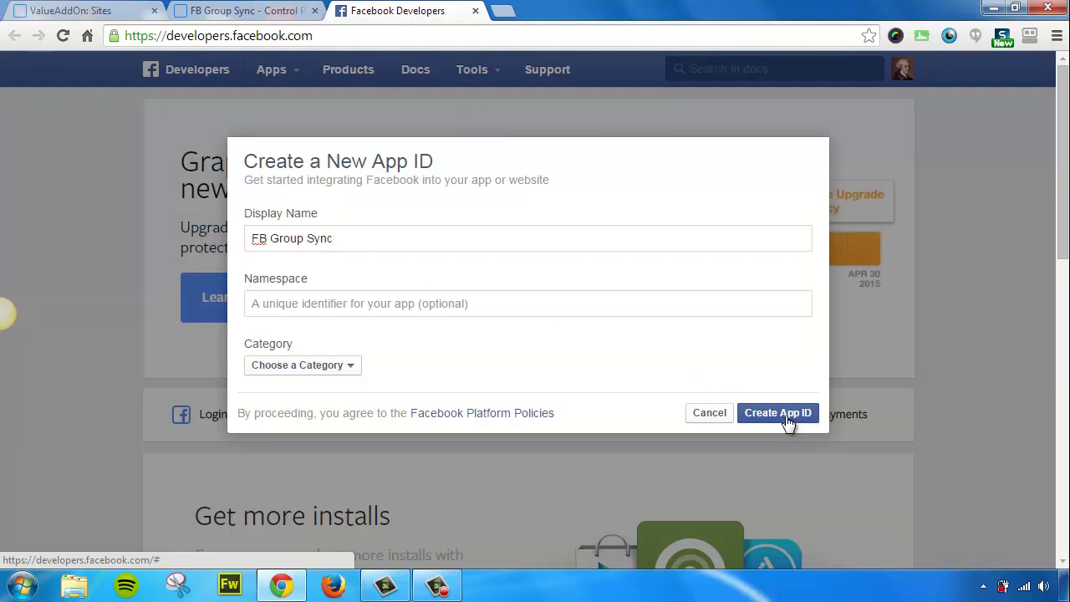
{"action": "left_click", "coordinate": [787, 423]}
Remove the disallowed 'FB' prefix, pick the Education category, and submit Create App ID
{"action": "mouse_move", "coordinate": [797, 240]}
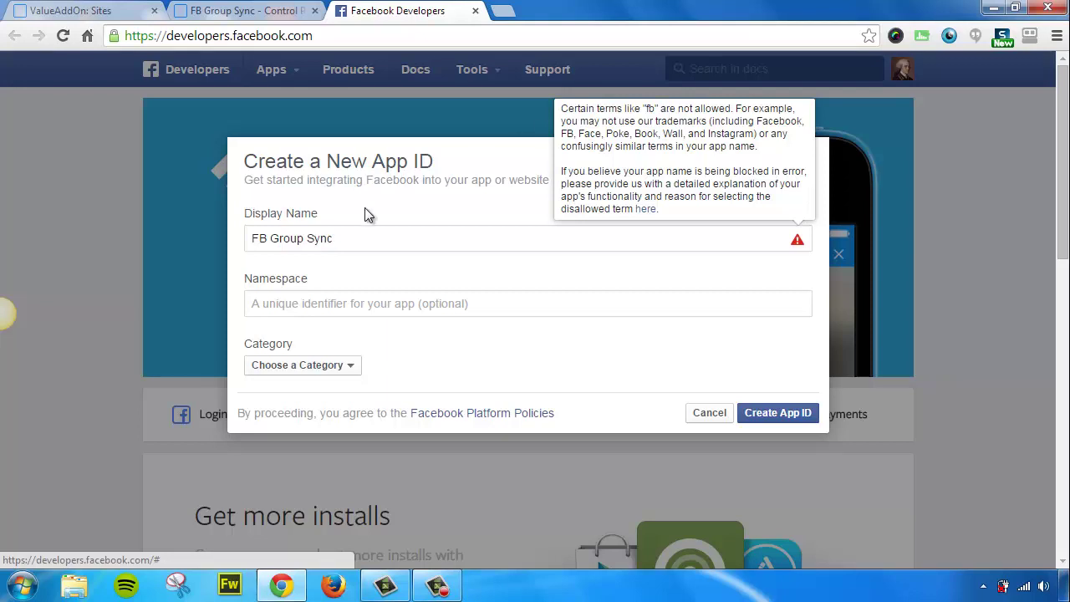
{"action": "left_click_drag", "start_coordinate": [270, 238], "coordinate": [219, 242]}
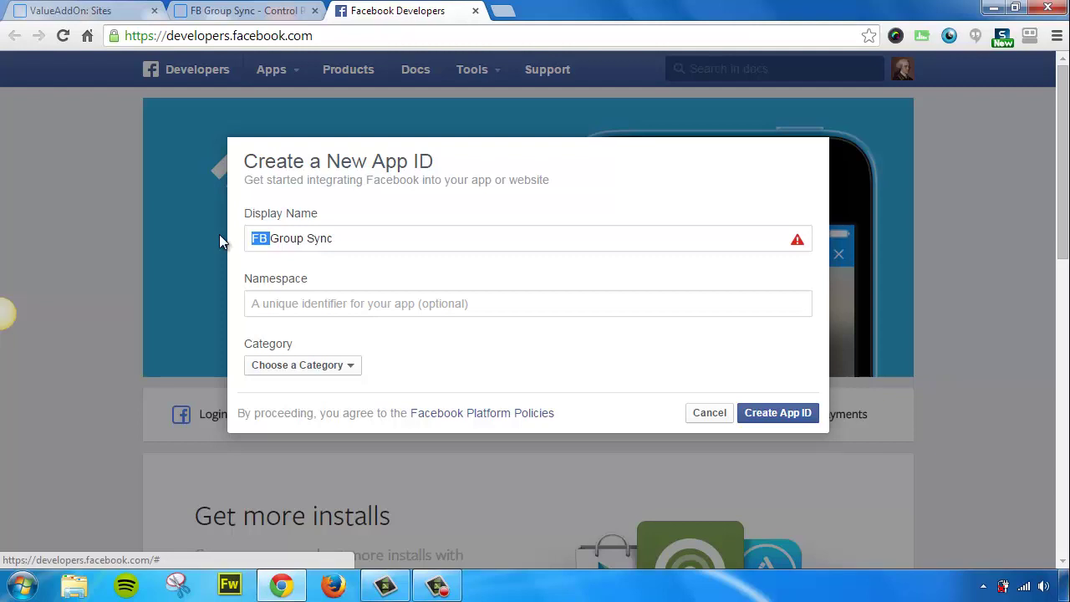
{"action": "key", "text": "BackSpace"}
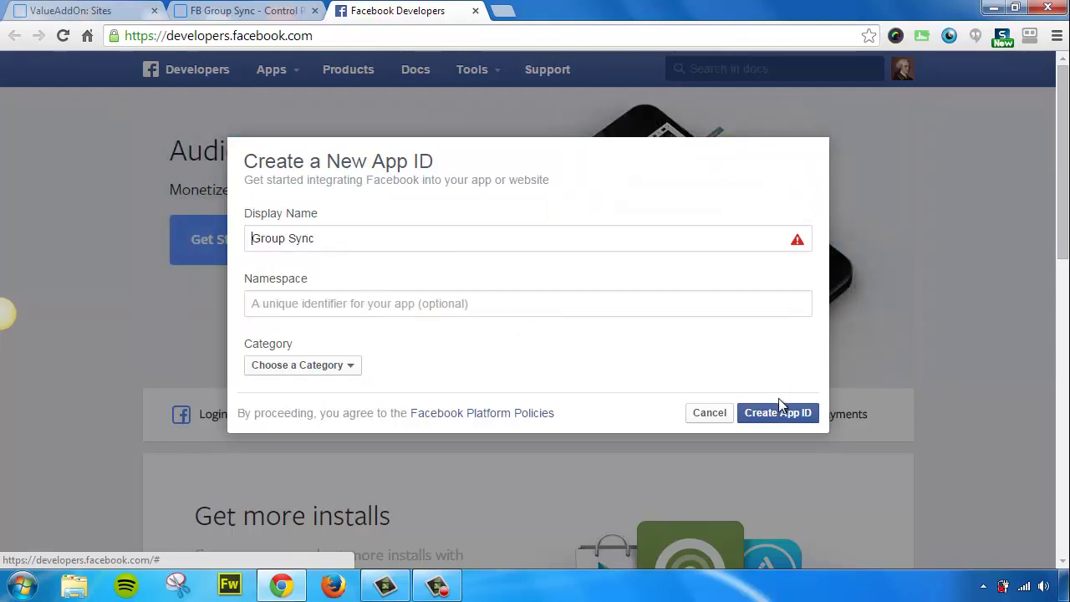
{"action": "left_click", "coordinate": [778, 418]}
{"action": "left_click", "coordinate": [327, 369]}
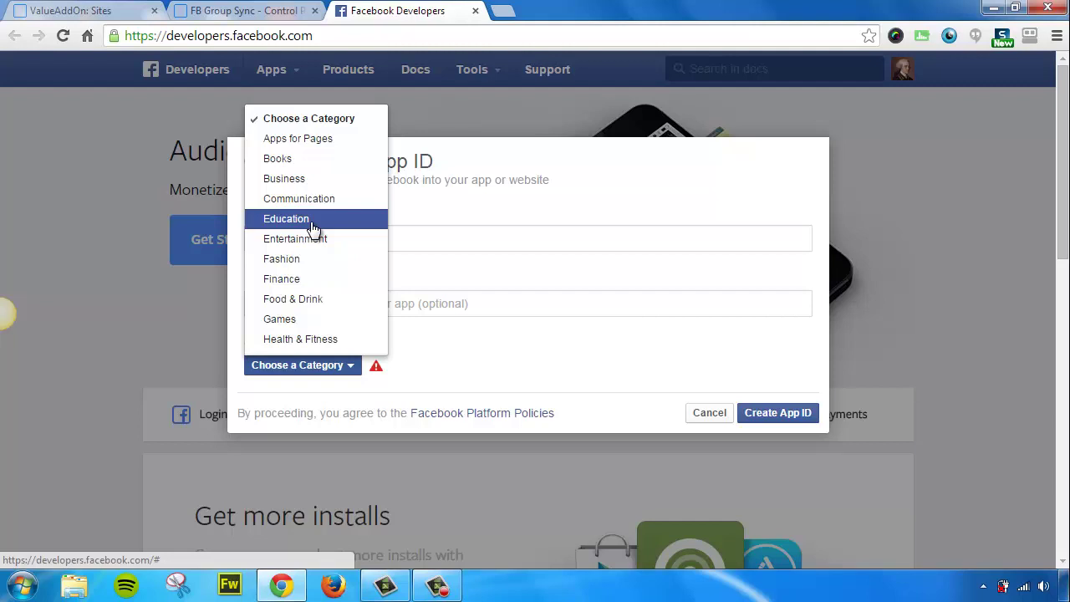
{"action": "left_click", "coordinate": [312, 228]}
{"action": "left_click", "coordinate": [757, 415]}
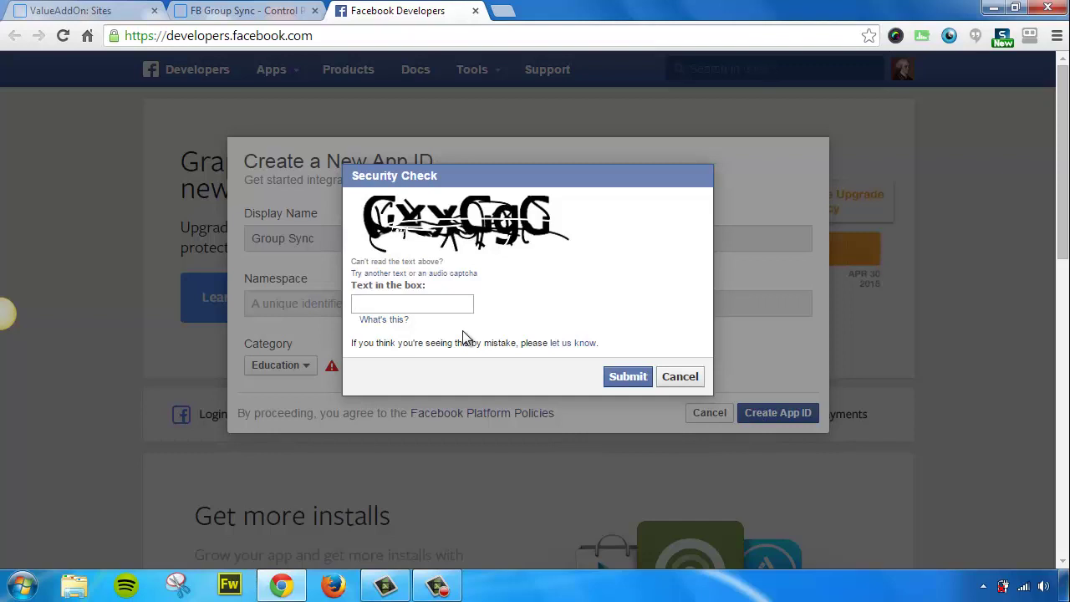
Answer the Security Check captcha, resubmitting a new answer after the first attempt fails
{"action": "type", "text": "cxxcgc"}
{"action": "left_click", "coordinate": [615, 380]}
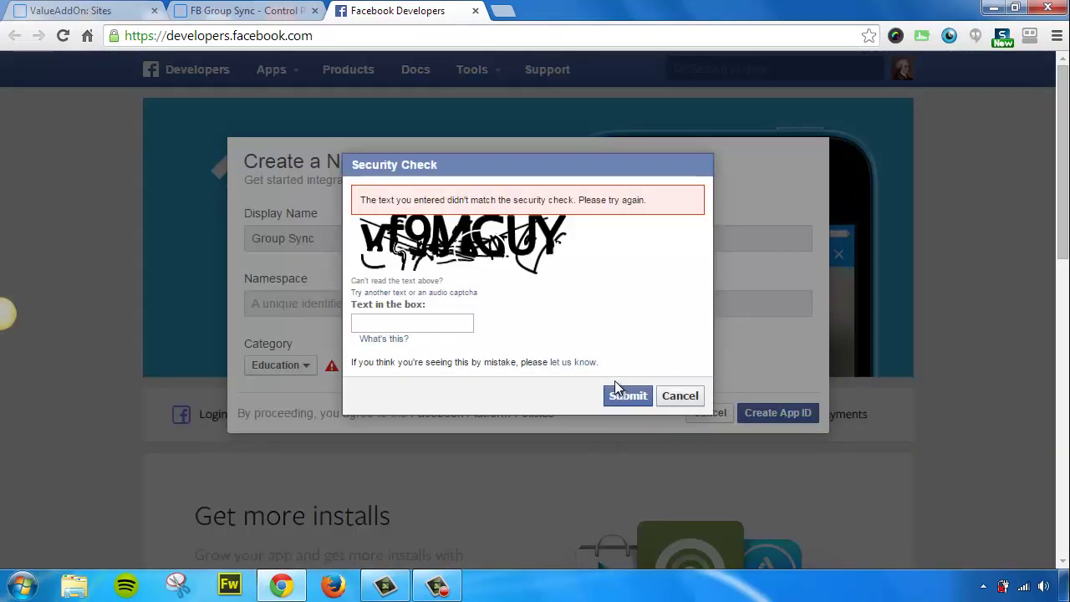
{"action": "type", "text": "vf"}
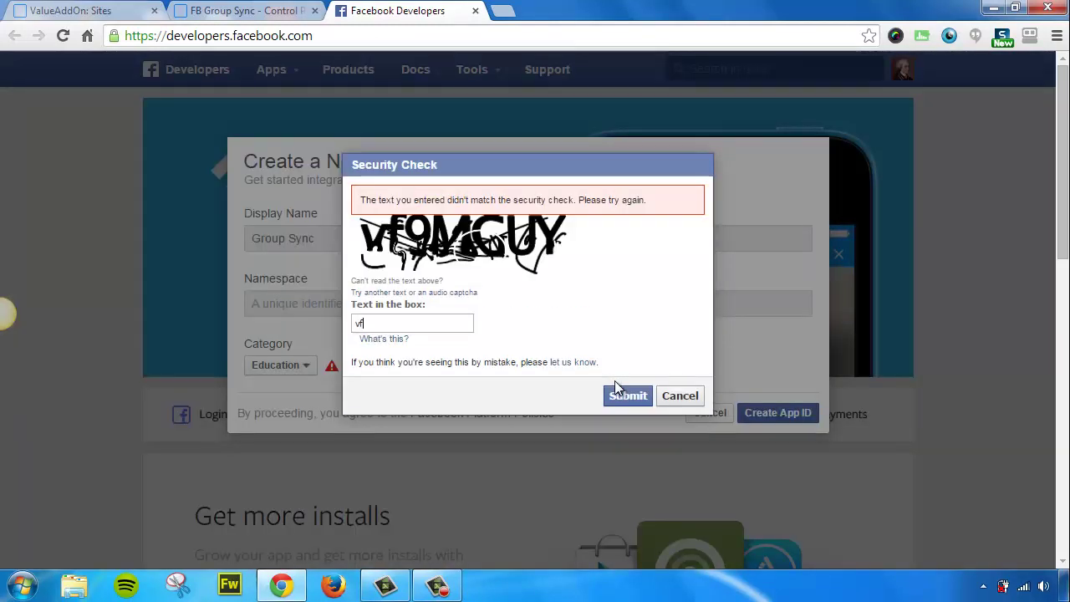
{"action": "type", "text": "9mg"}
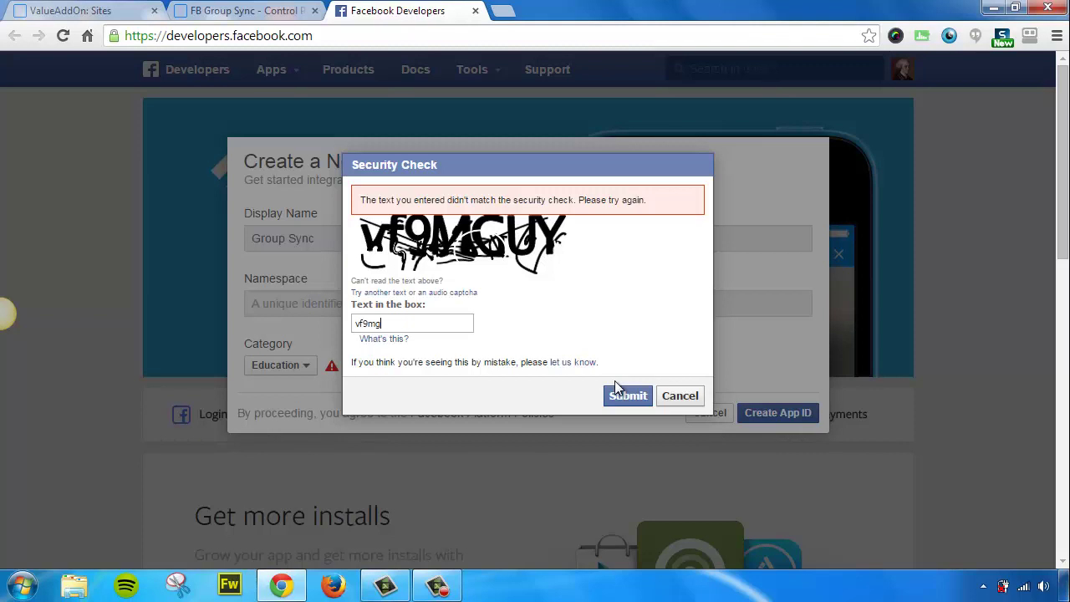
{"action": "type", "text": "uy"}
{"action": "left_click", "coordinate": [618, 393]}
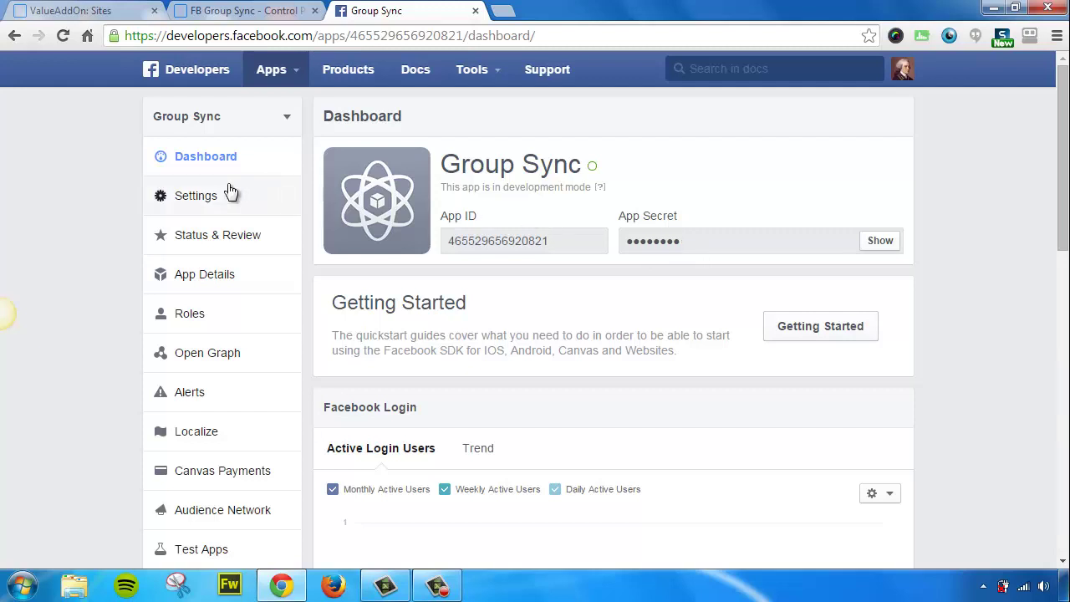
Enter a contact email in the app's Basic settings and switch back to the FB Group Sync Control Panel tab
{"action": "left_click", "coordinate": [189, 198]}
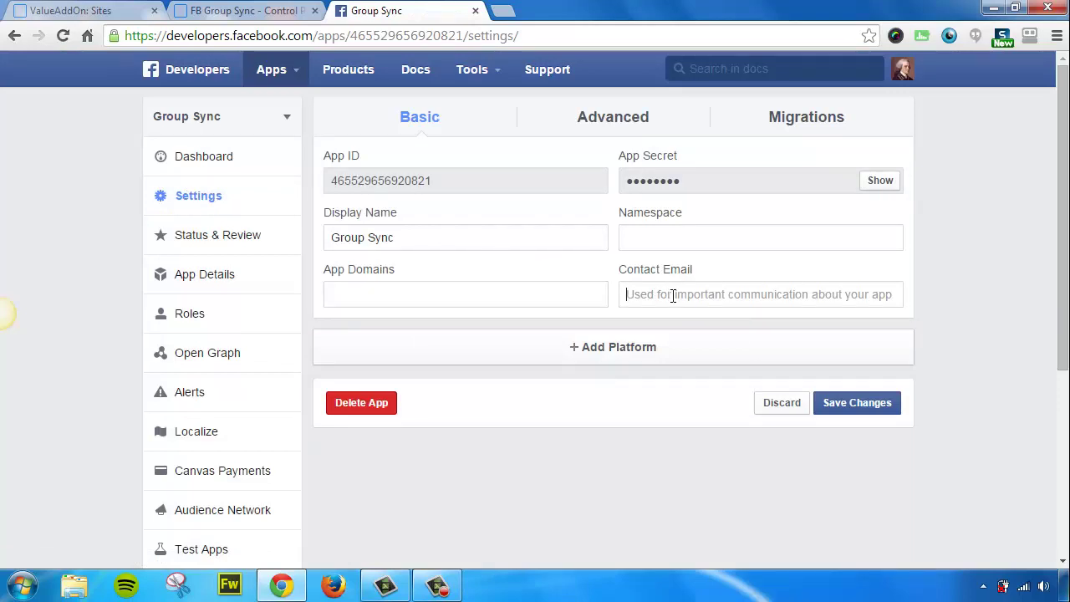
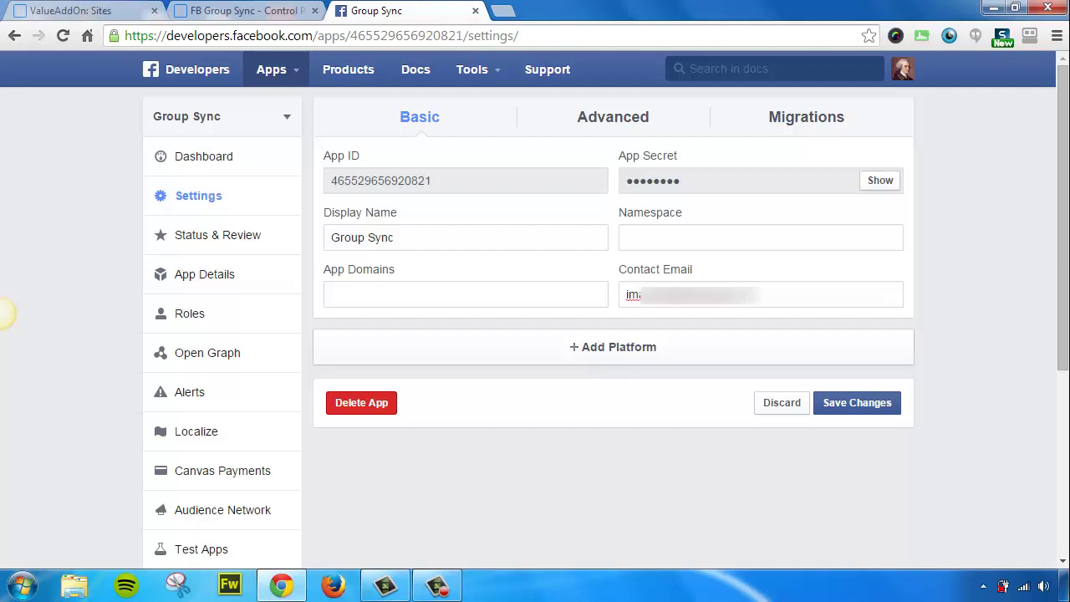
{"action": "left_click", "coordinate": [266, 12]}
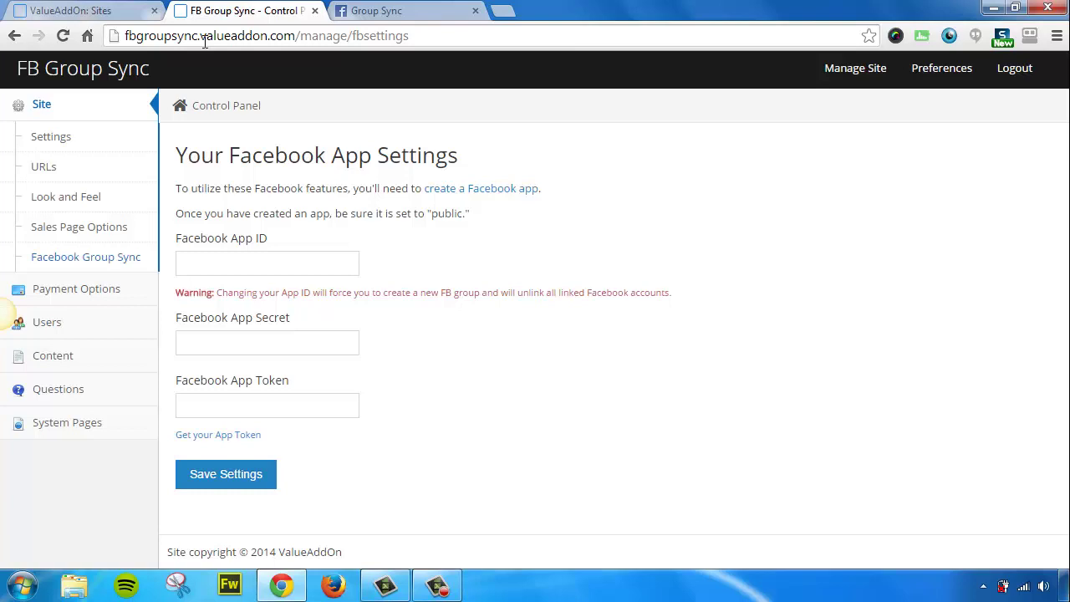
Copy fbgroupsync.valueaddon.com from the control panel's address bar into App Domains
{"action": "left_click", "coordinate": [209, 37]}
{"action": "left_click", "coordinate": [285, 37]}
{"action": "left_click_drag", "start_coordinate": [295, 36], "coordinate": [124, 34]}
{"action": "right_click", "coordinate": [148, 33]}
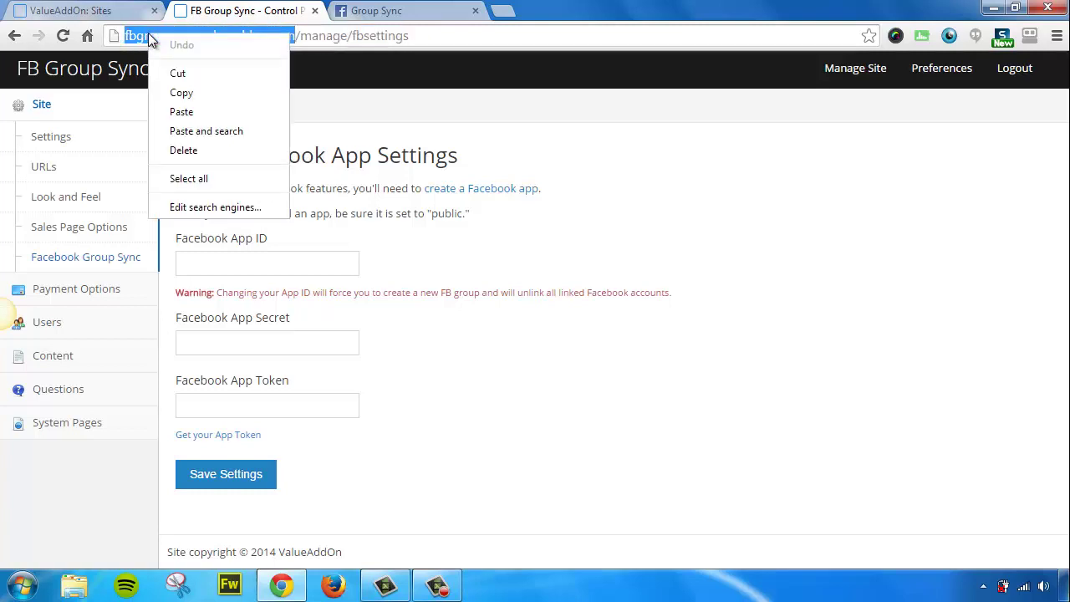
{"action": "left_click", "coordinate": [194, 92]}
{"action": "left_click", "coordinate": [366, 11]}
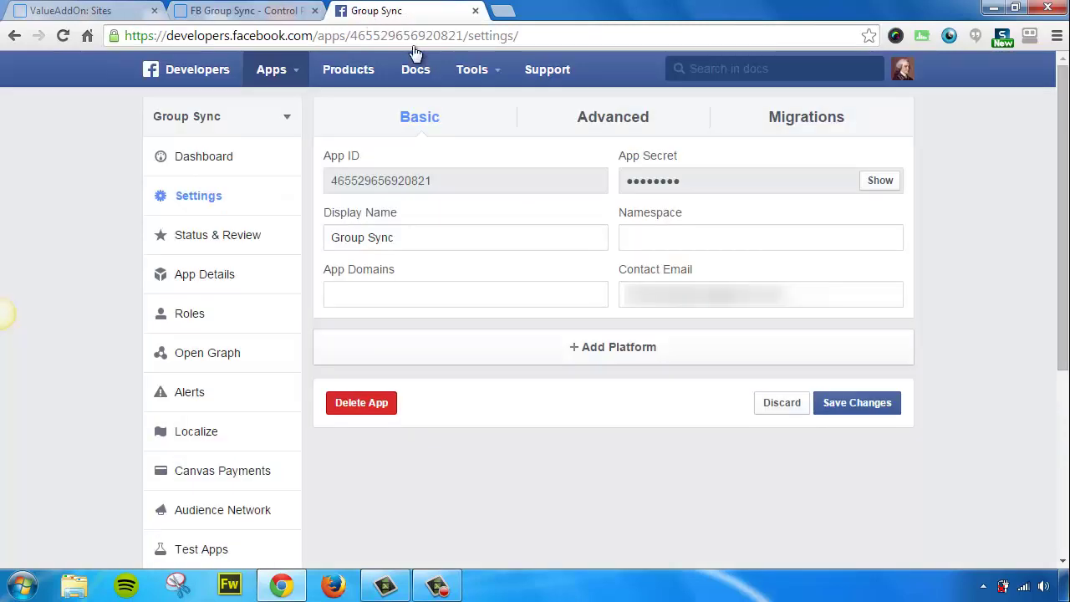
{"action": "right_click", "coordinate": [343, 290]}
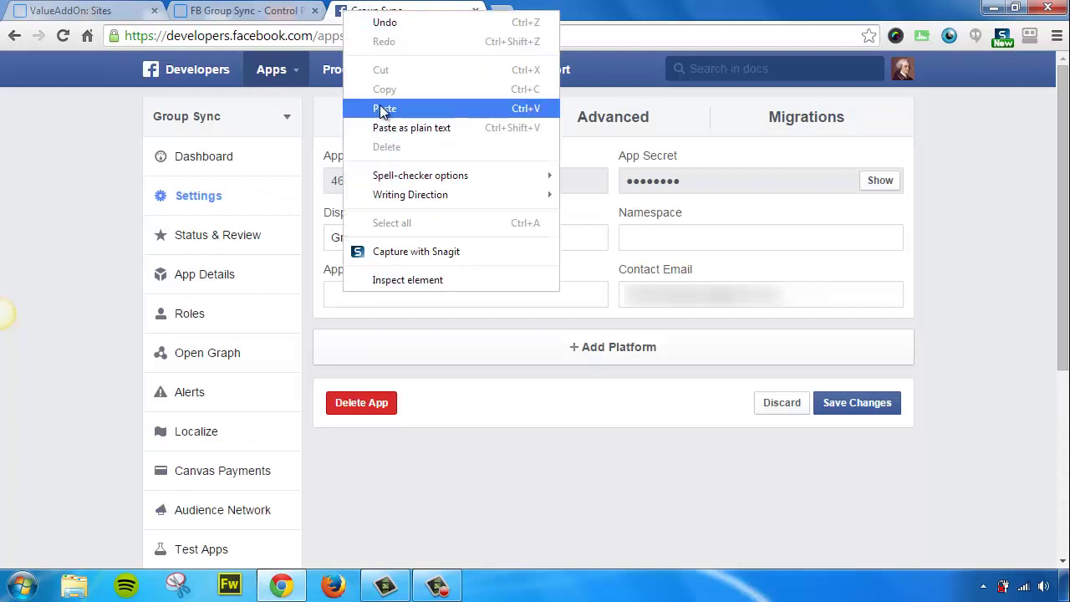
{"action": "left_click", "coordinate": [384, 109]}
{"action": "left_click", "coordinate": [470, 324]}
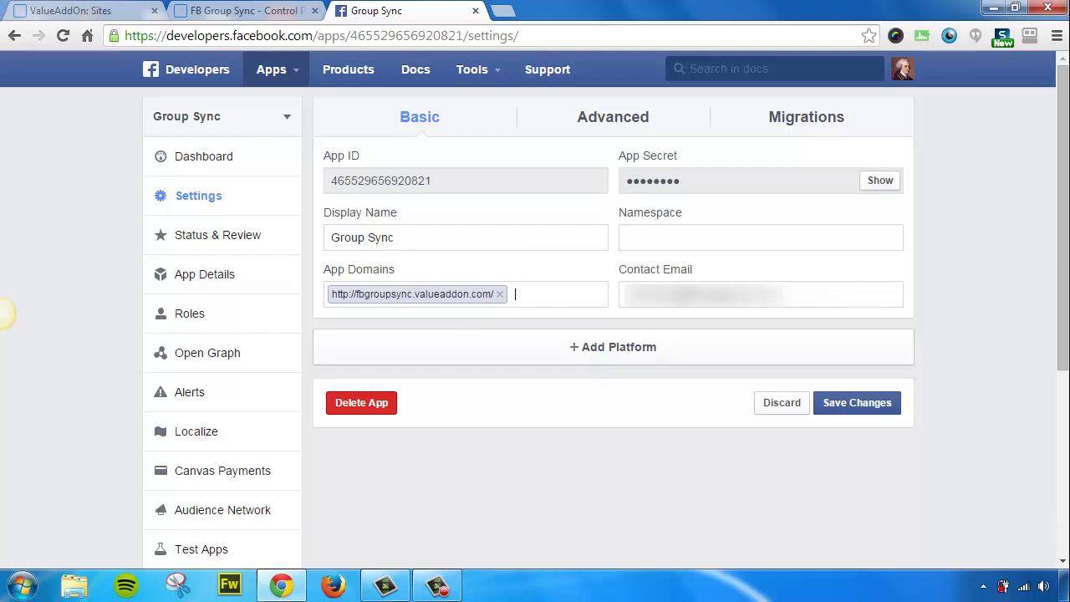
{"action": "left_click", "coordinate": [594, 355]}
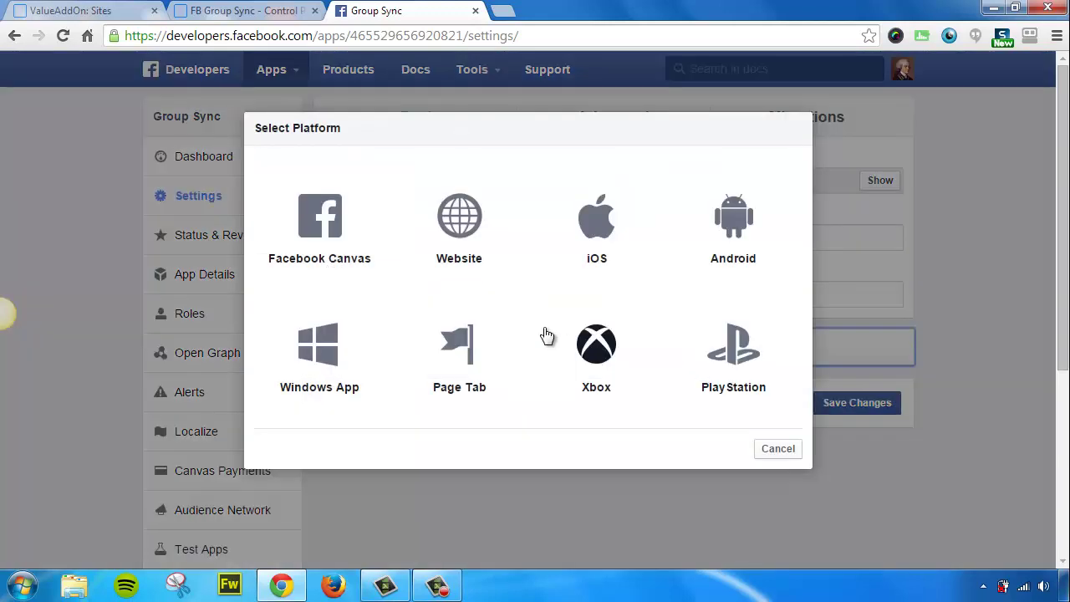
{"action": "left_click", "coordinate": [459, 219]}
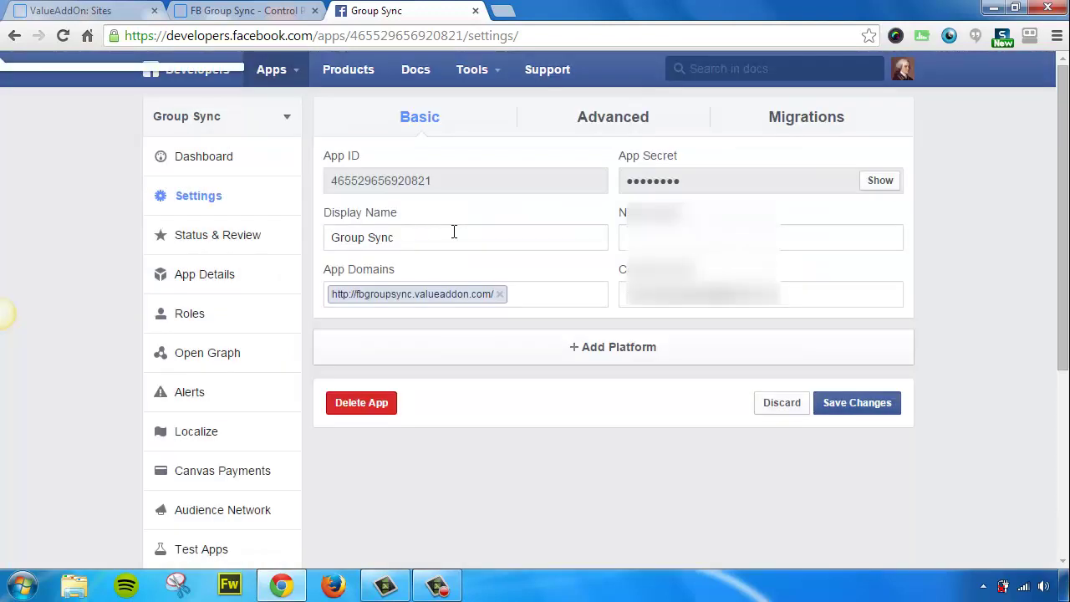
{"action": "scroll", "coordinate": [454, 237], "scroll_direction": "down", "scroll_amount": 2}
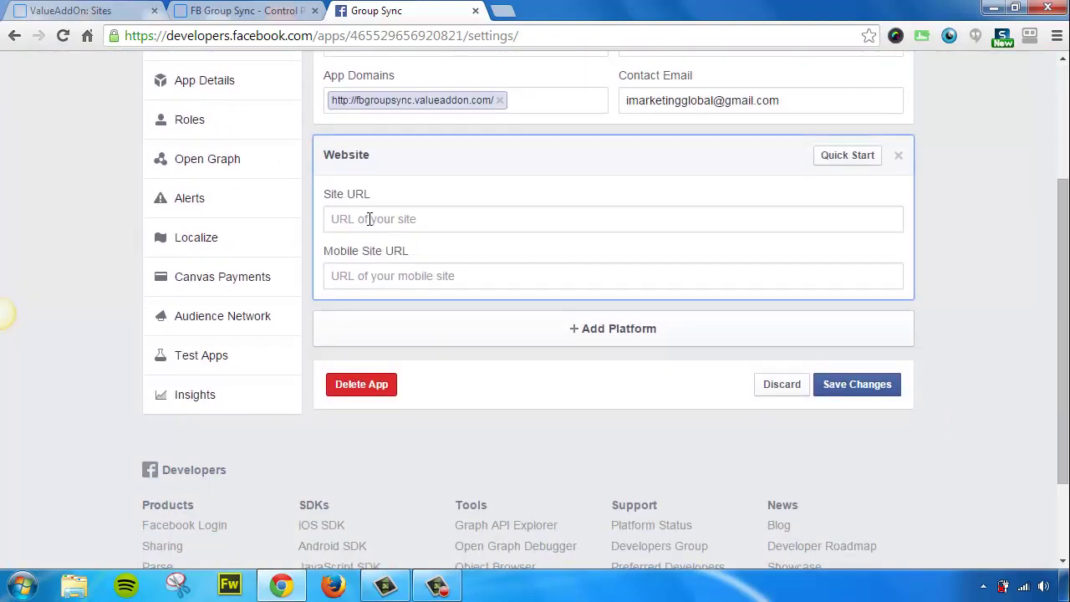
{"action": "right_click", "coordinate": [369, 219]}
{"action": "left_click", "coordinate": [423, 317]}
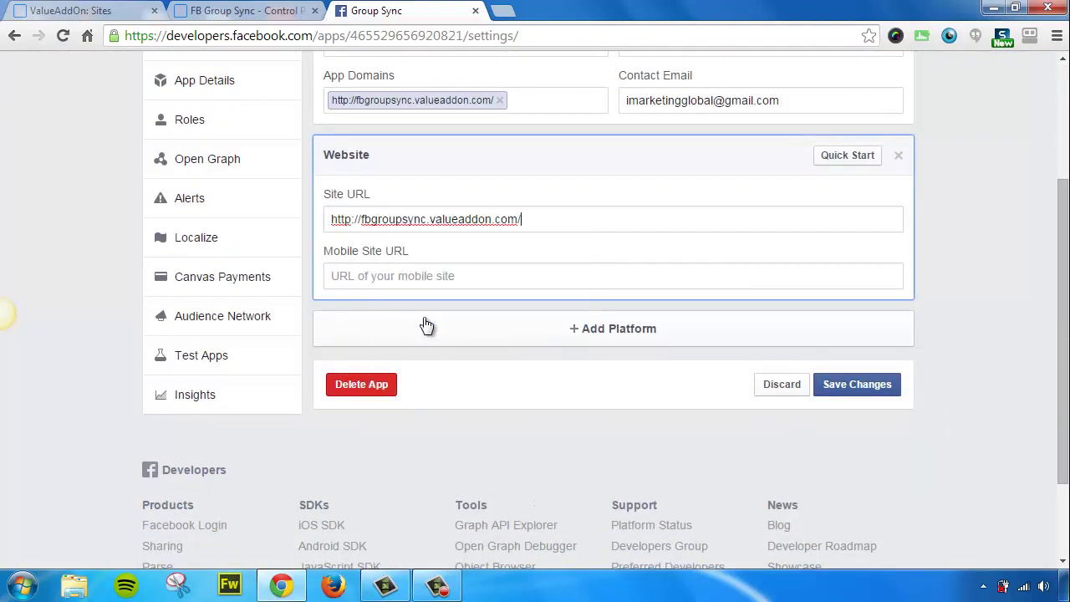
{"action": "left_click", "coordinate": [870, 386]}
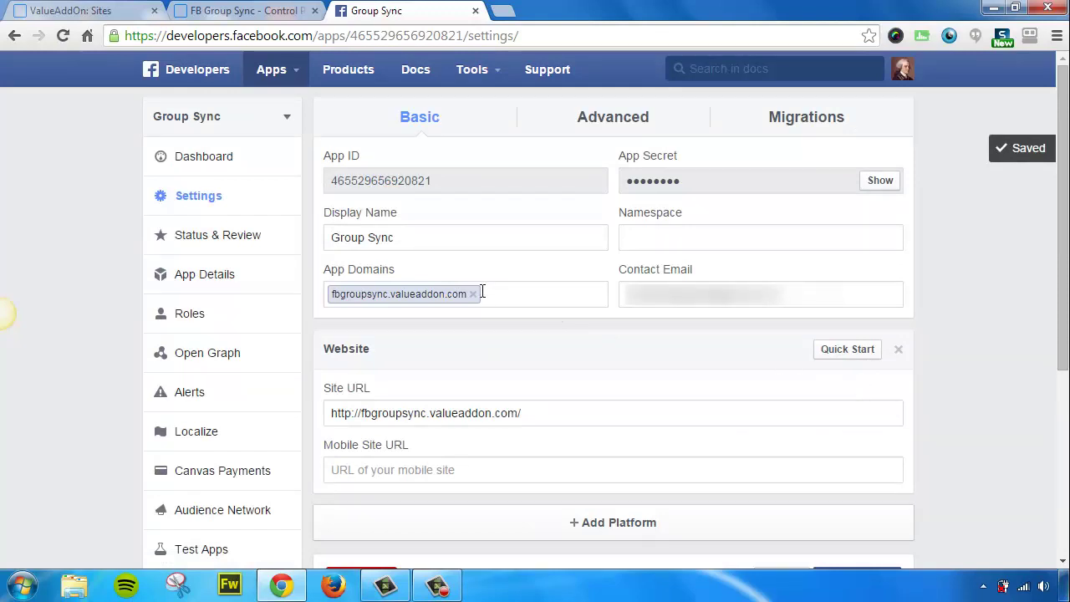
Flip the Status & Review public toggle to YES, confirm Make App Public, then go to the Dashboard
{"action": "left_click", "coordinate": [203, 238]}
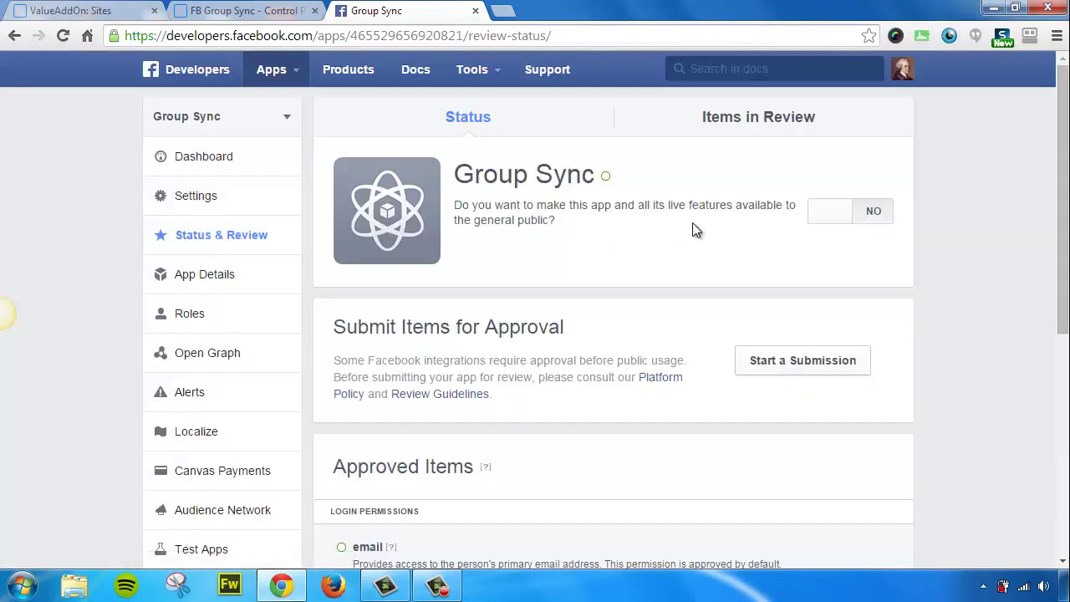
{"action": "left_click", "coordinate": [874, 216]}
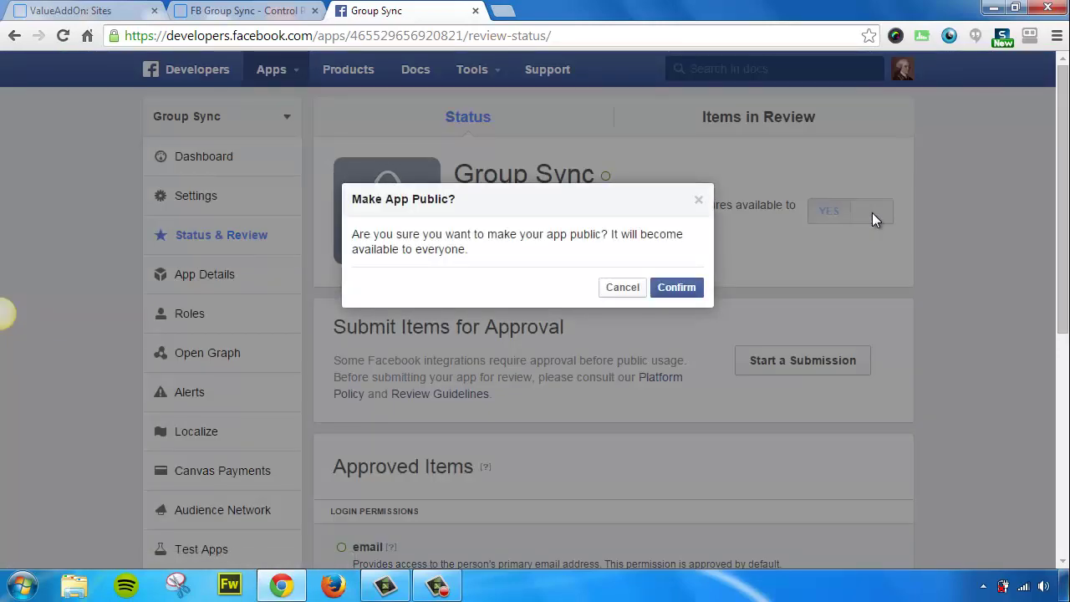
{"action": "left_click", "coordinate": [674, 288]}
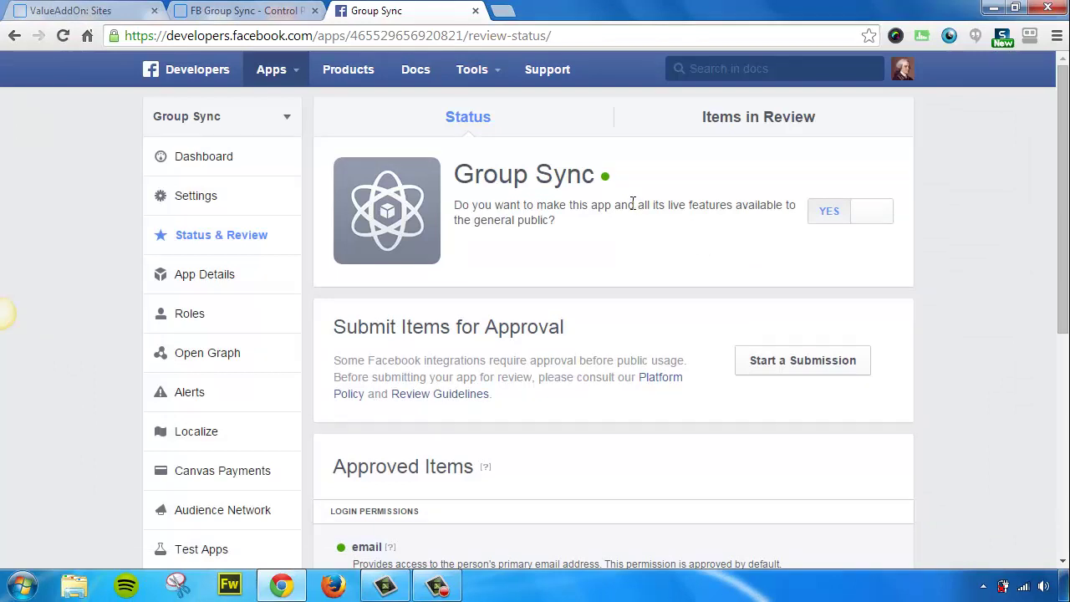
{"action": "mouse_move", "coordinate": [608, 184]}
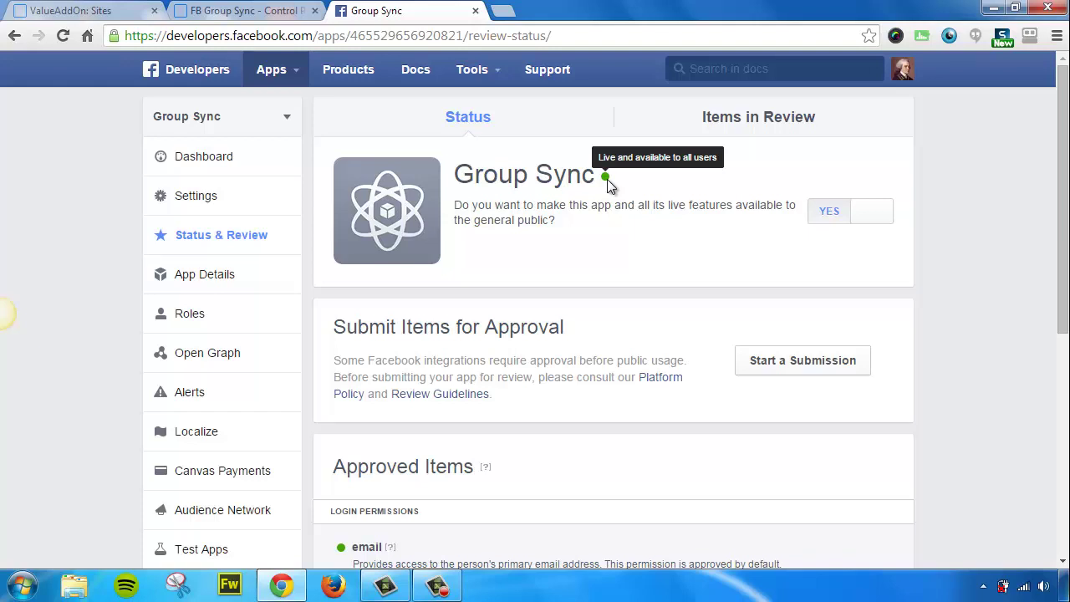
{"action": "left_click", "coordinate": [216, 162]}
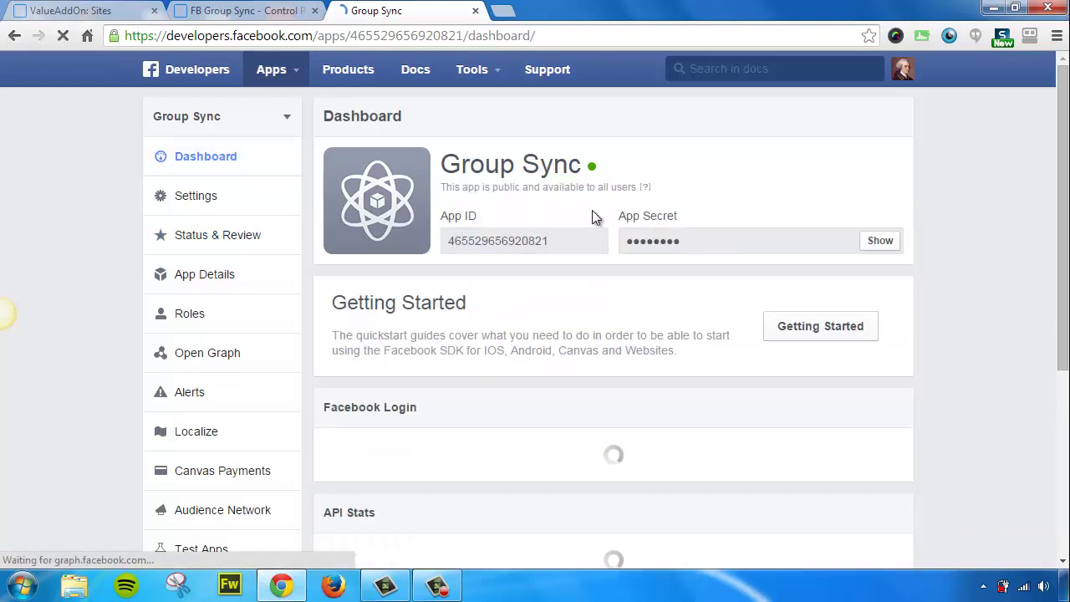
Copy the App ID from the Facebook dashboard into FB Group Sync's Facebook App ID field
{"action": "double_click", "coordinate": [494, 242]}
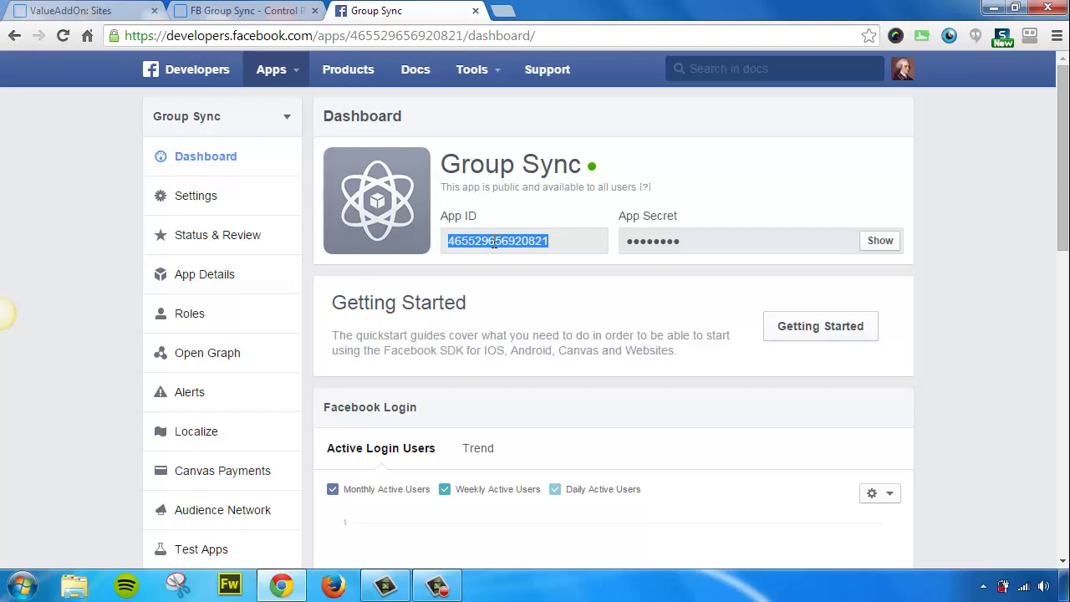
{"action": "right_click", "coordinate": [493, 242]}
{"action": "left_click", "coordinate": [540, 254]}
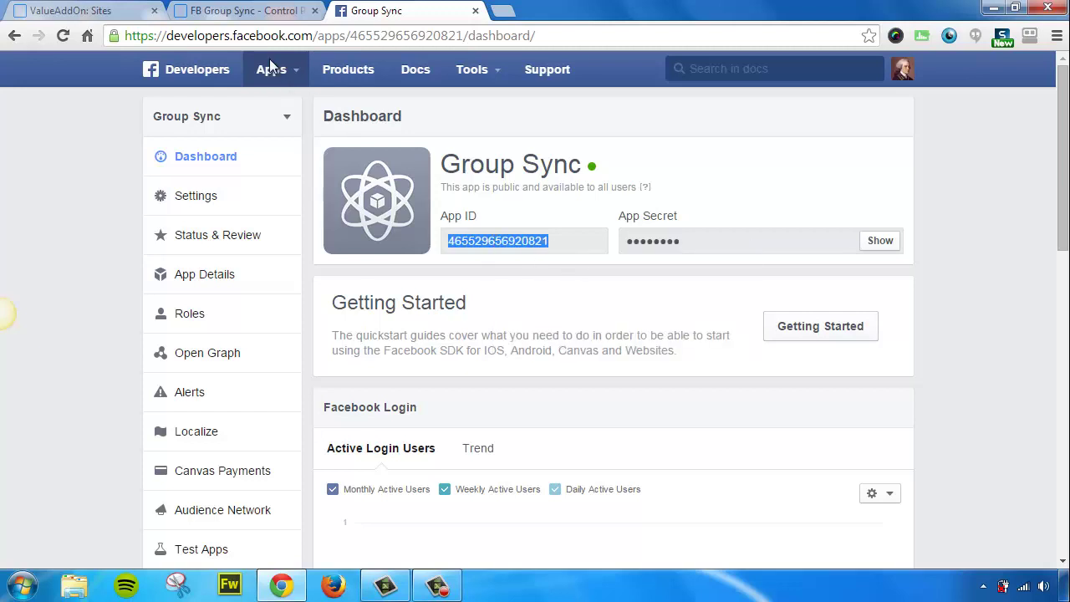
{"action": "left_click", "coordinate": [242, 11]}
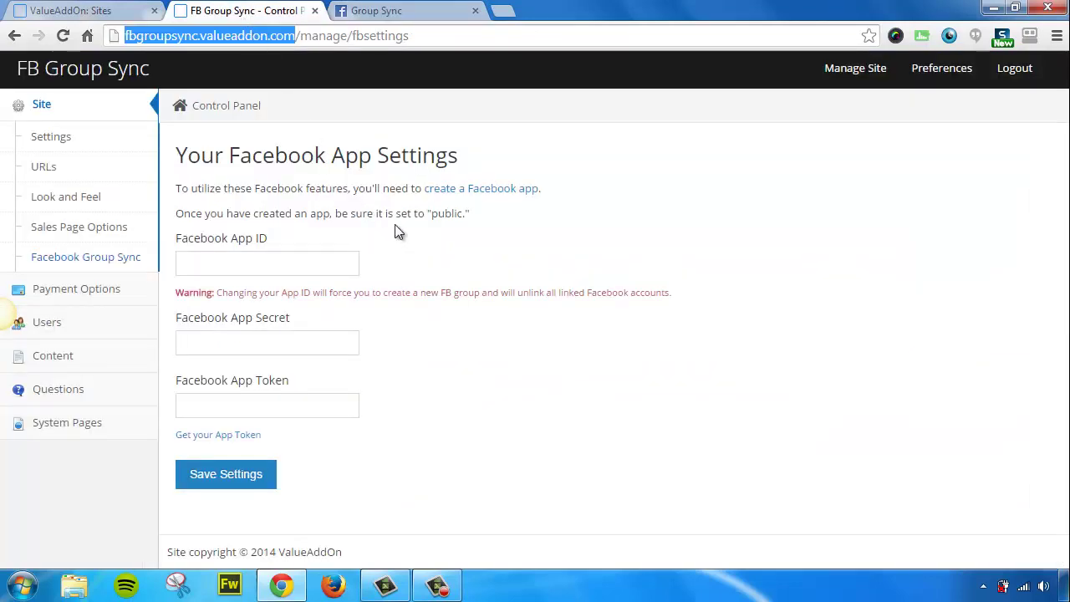
{"action": "left_click", "coordinate": [224, 261]}
{"action": "right_click", "coordinate": [222, 260]}
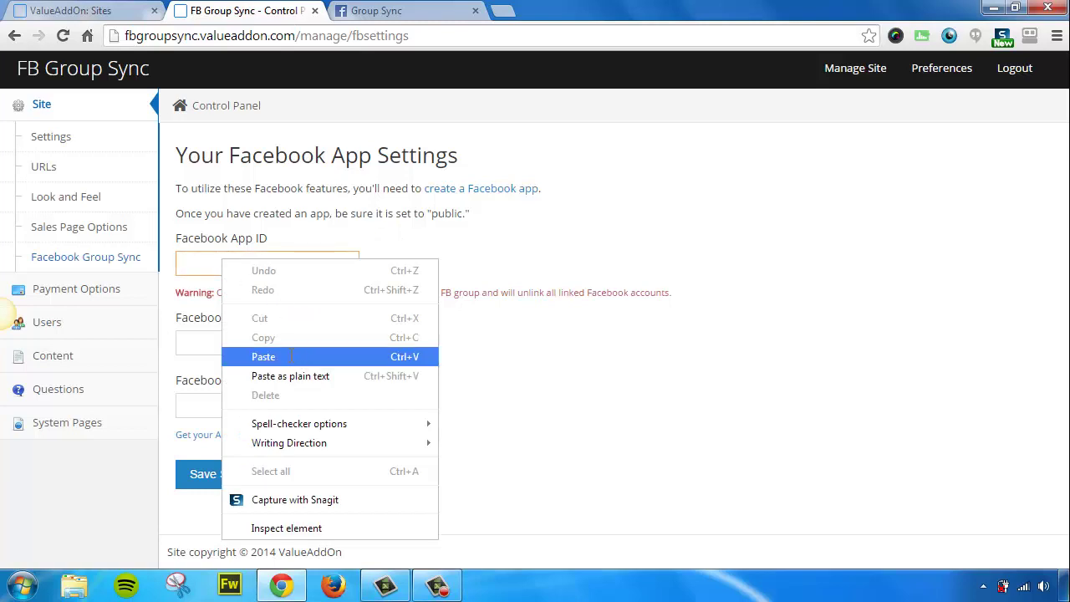
{"action": "left_click", "coordinate": [299, 353]}
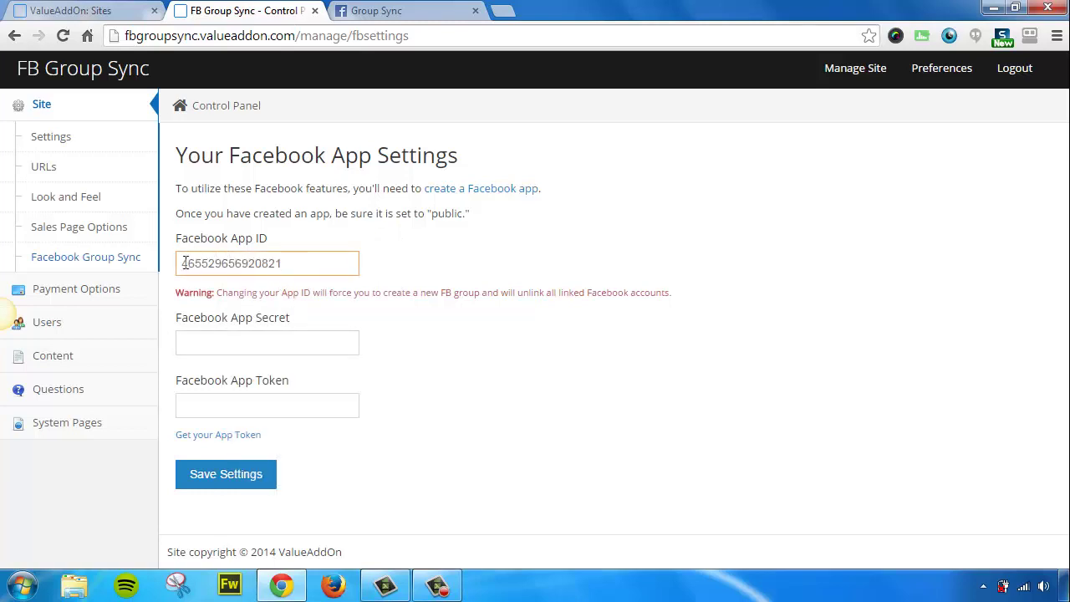
Reveal the App Secret, copy it, and paste it into FB Group Sync's App Secret field
{"action": "left_click", "coordinate": [386, 17]}
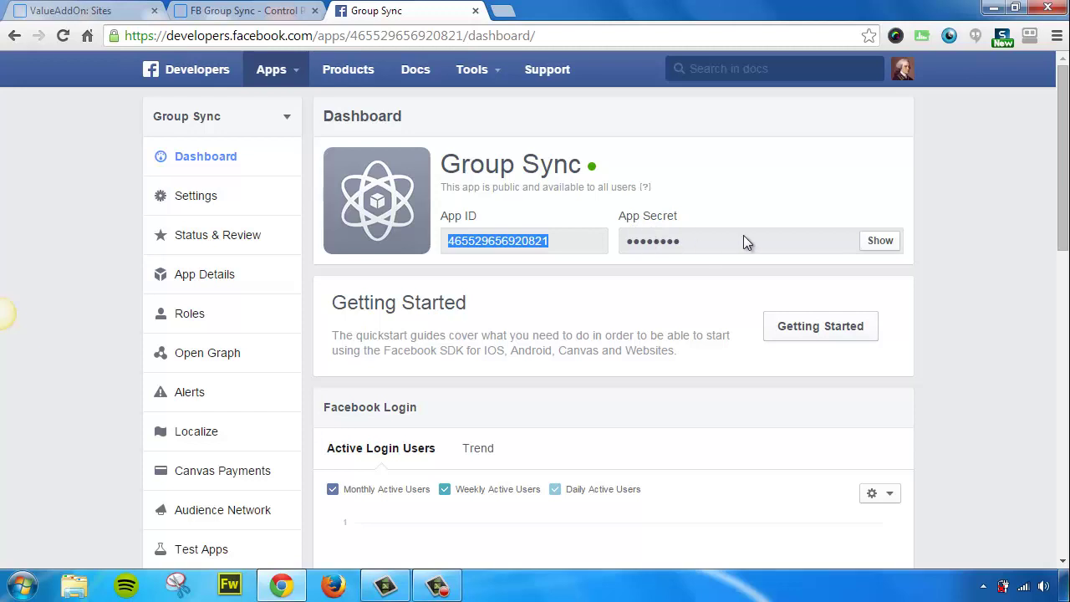
{"action": "left_click", "coordinate": [881, 245]}
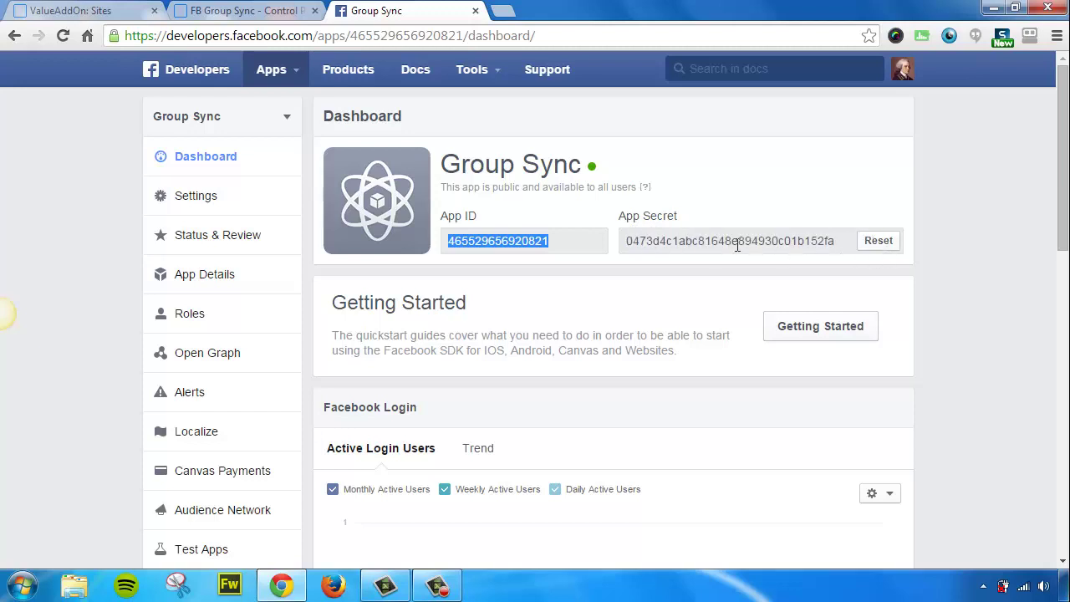
{"action": "double_click", "coordinate": [711, 241]}
{"action": "right_click", "coordinate": [713, 242]}
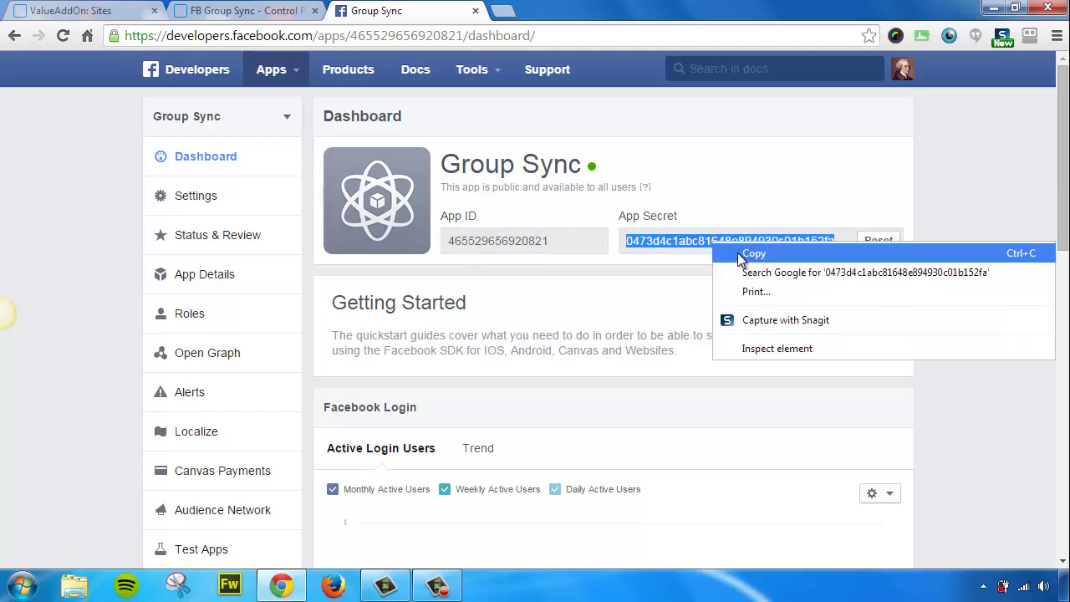
{"action": "left_click", "coordinate": [739, 252]}
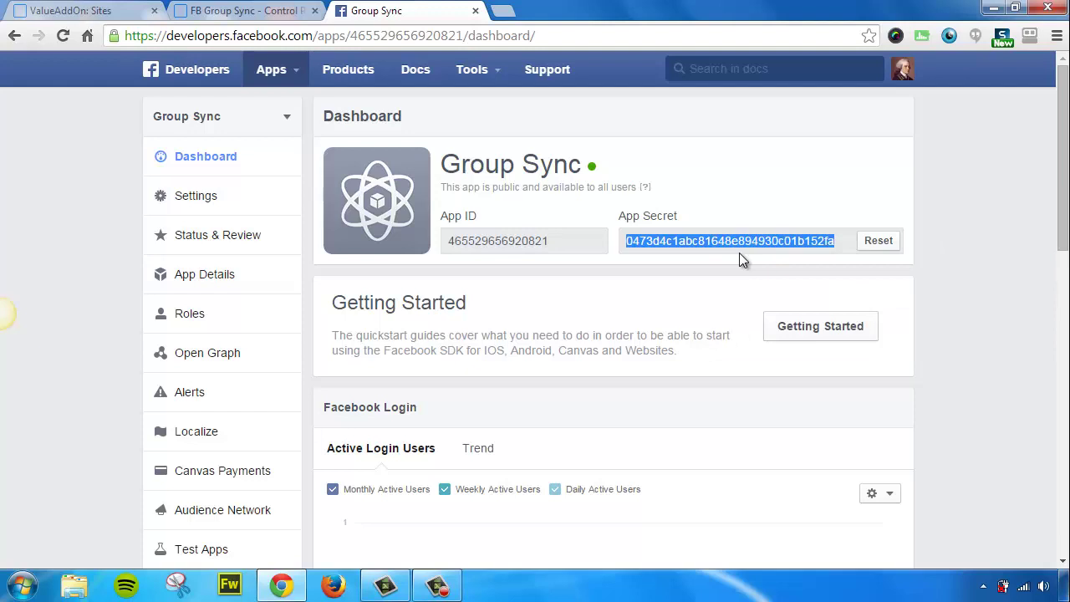
{"action": "left_click", "coordinate": [268, 14]}
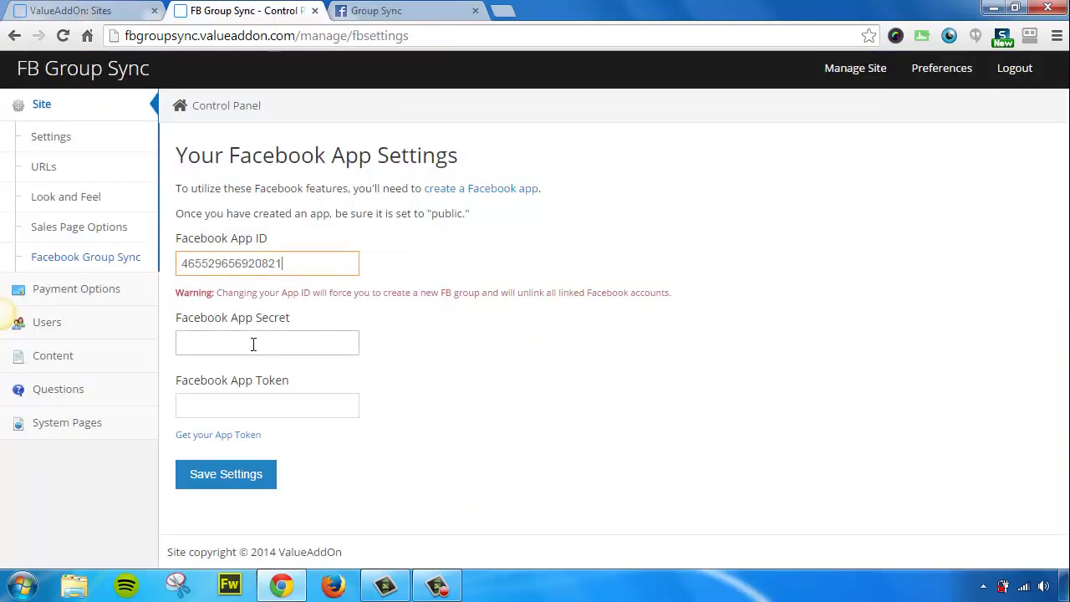
{"action": "right_click", "coordinate": [243, 344]}
{"action": "left_click", "coordinate": [281, 161]}
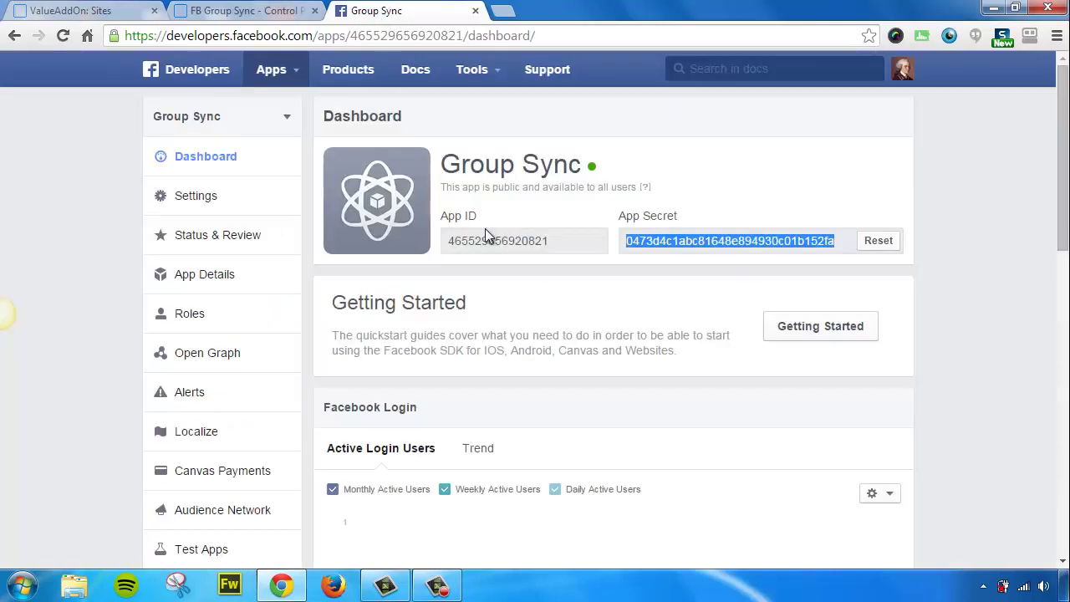
{"action": "left_click", "coordinate": [372, 11]}
{"action": "left_click", "coordinate": [258, 17]}
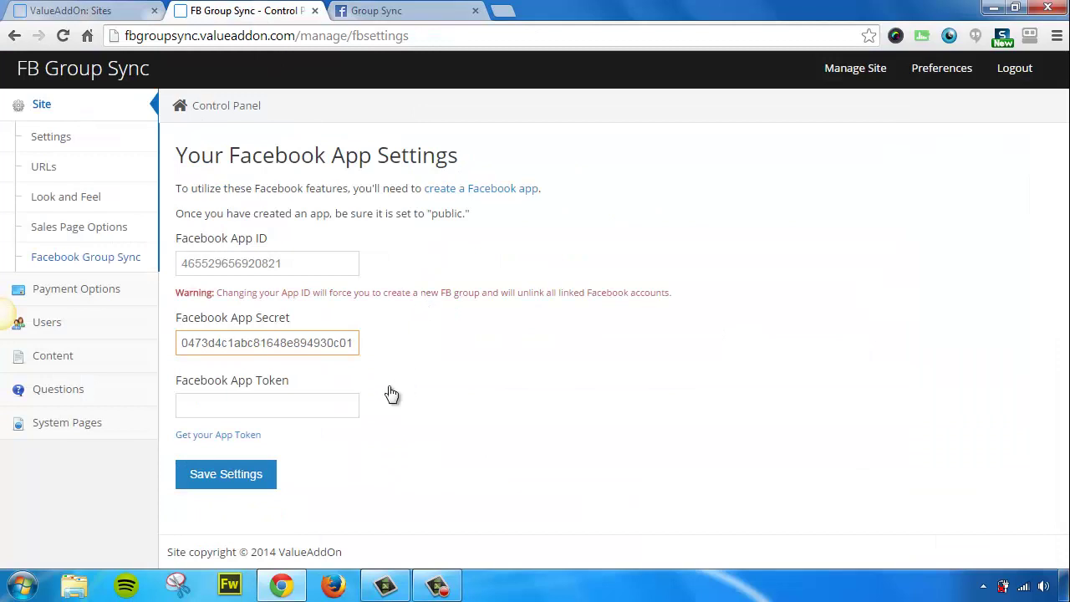
Open Get your App Token and paste the Access Token Tool's App Token into Facebook App Token
{"action": "left_click", "coordinate": [217, 436]}
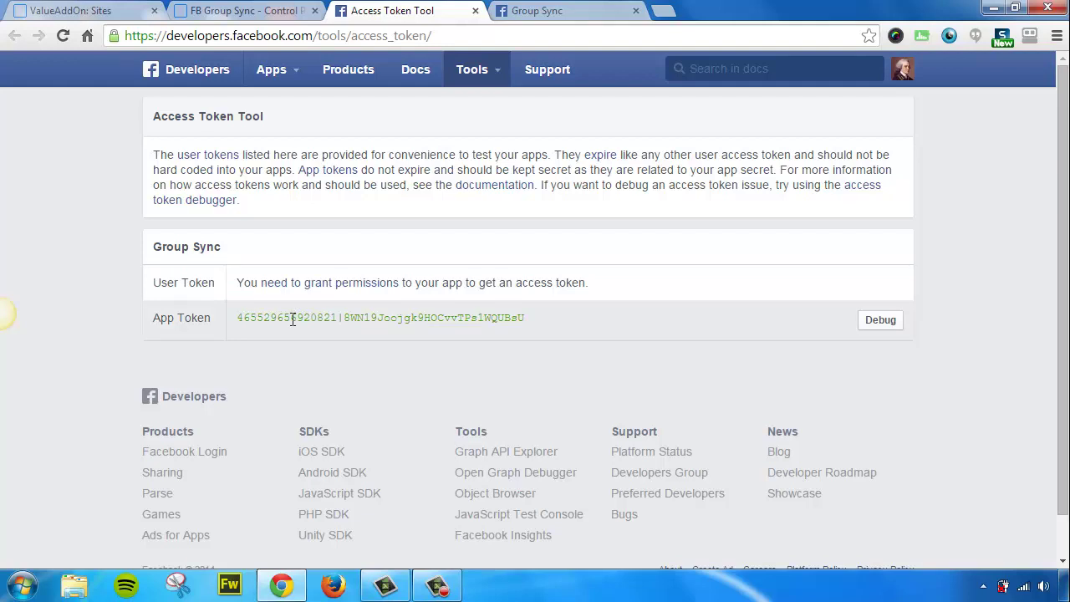
{"action": "left_click_drag", "start_coordinate": [221, 248], "coordinate": [156, 247]}
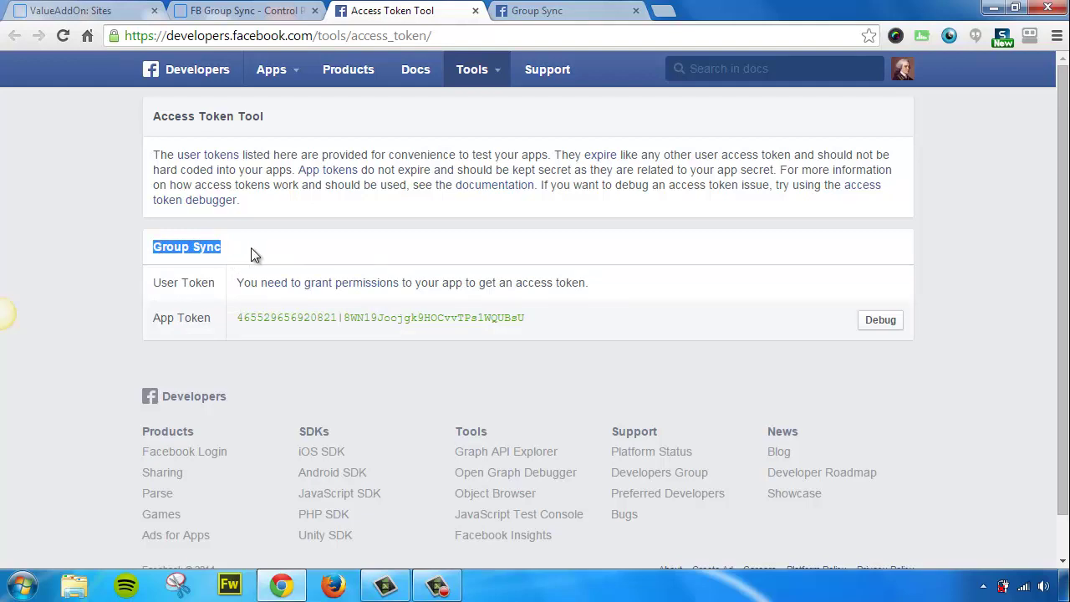
{"action": "triple_click", "coordinate": [286, 317]}
{"action": "right_click", "coordinate": [286, 317]}
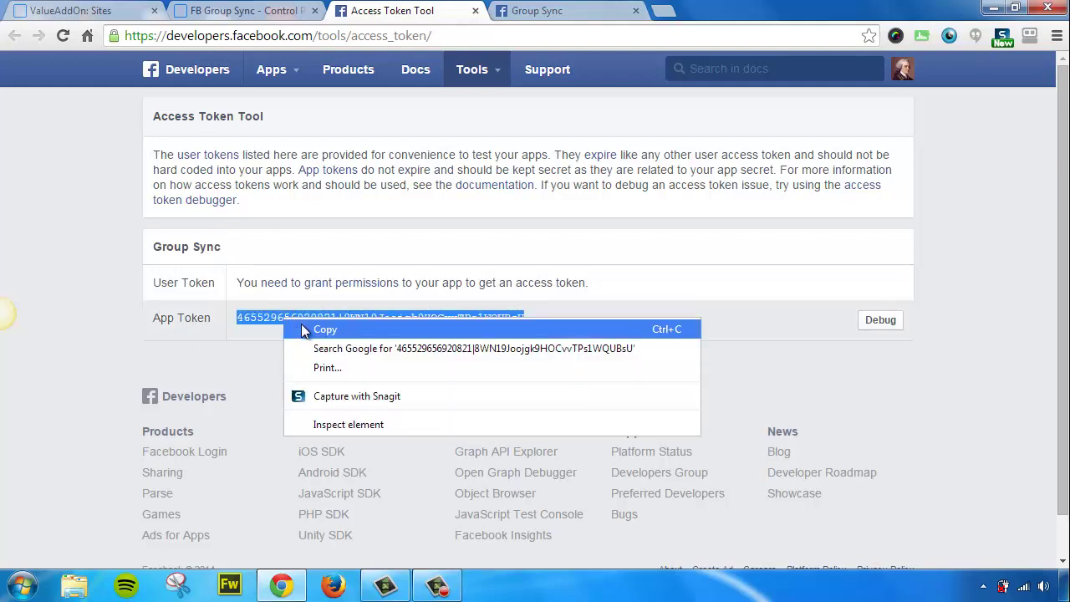
{"action": "left_click", "coordinate": [325, 329]}
{"action": "left_click", "coordinate": [243, 10]}
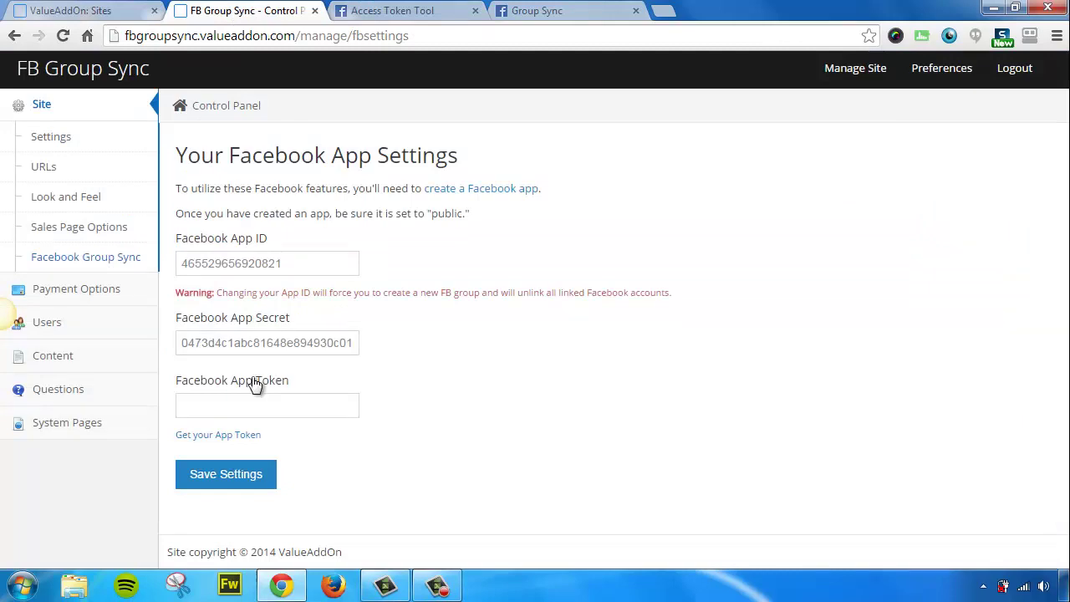
{"action": "left_click", "coordinate": [242, 407]}
{"action": "right_click", "coordinate": [244, 408]}
{"action": "left_click", "coordinate": [276, 215]}
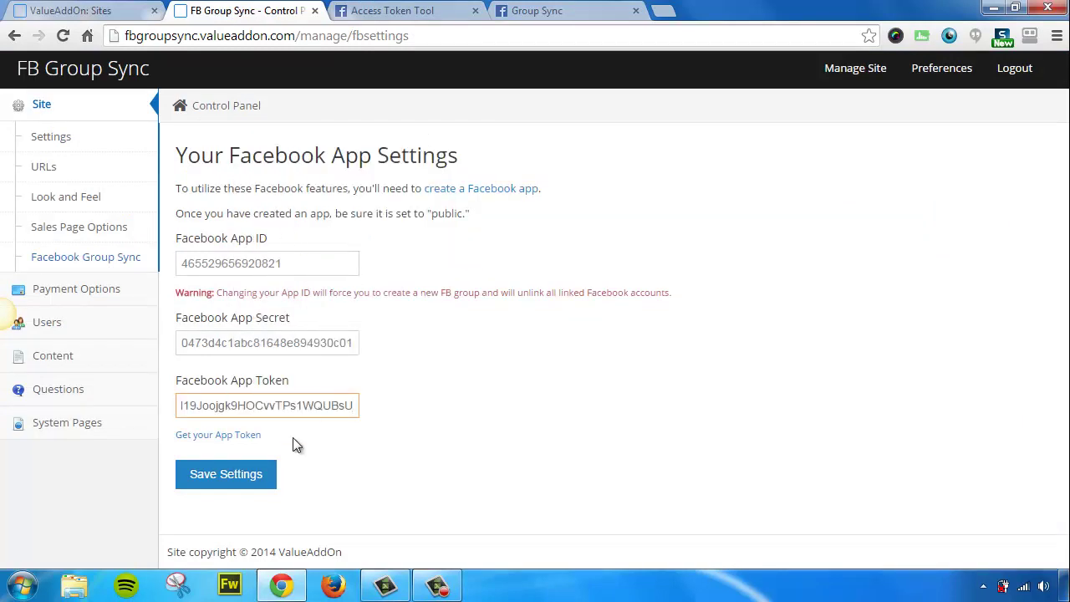
Save Settings and approve both permission dialogs: public profile and email, then posting on your behalf
{"action": "left_click", "coordinate": [221, 473]}
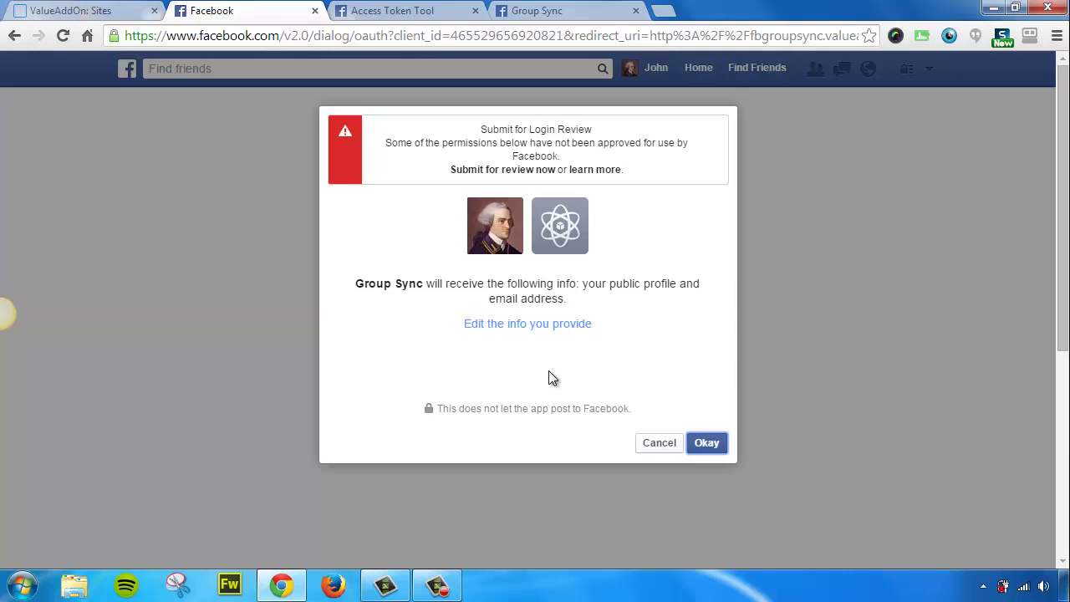
{"action": "left_click", "coordinate": [709, 444]}
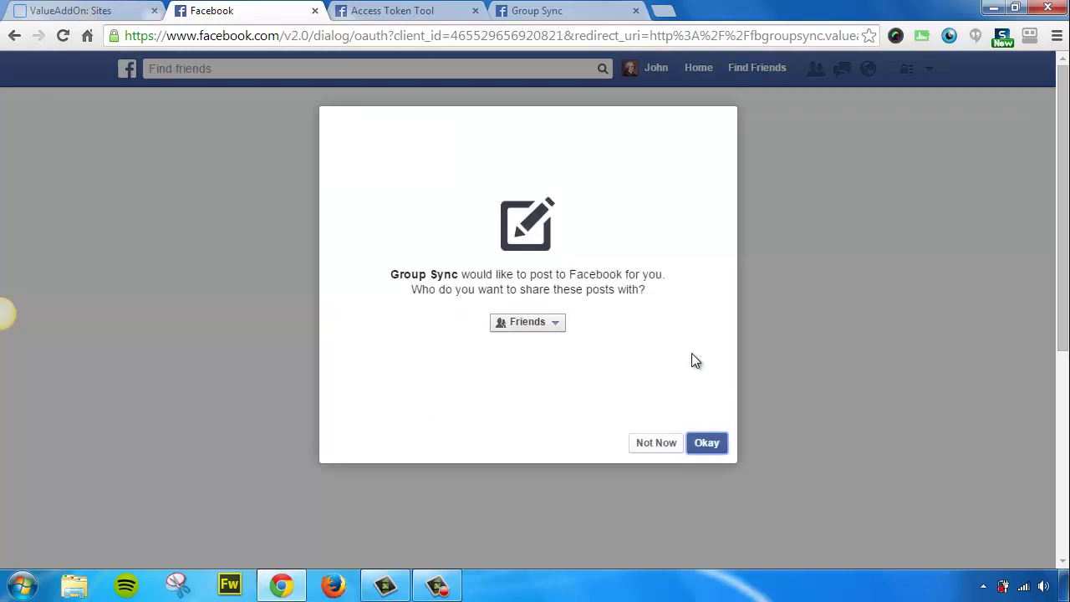
{"action": "left_click", "coordinate": [707, 445]}
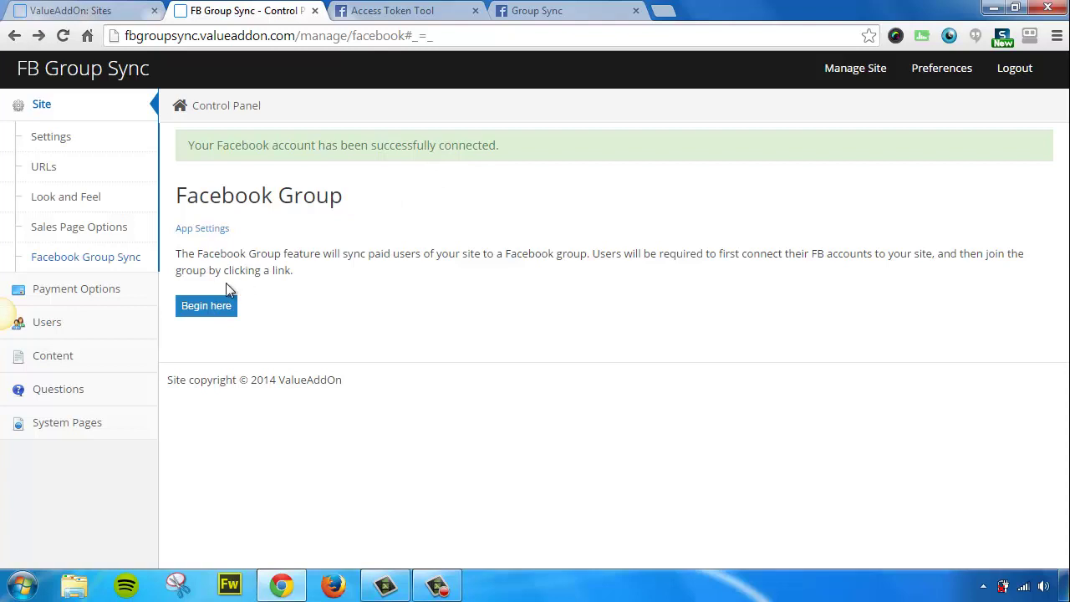
Begin the Facebook group setup and highlight the FB API error message that appears
{"action": "left_click", "coordinate": [207, 307]}
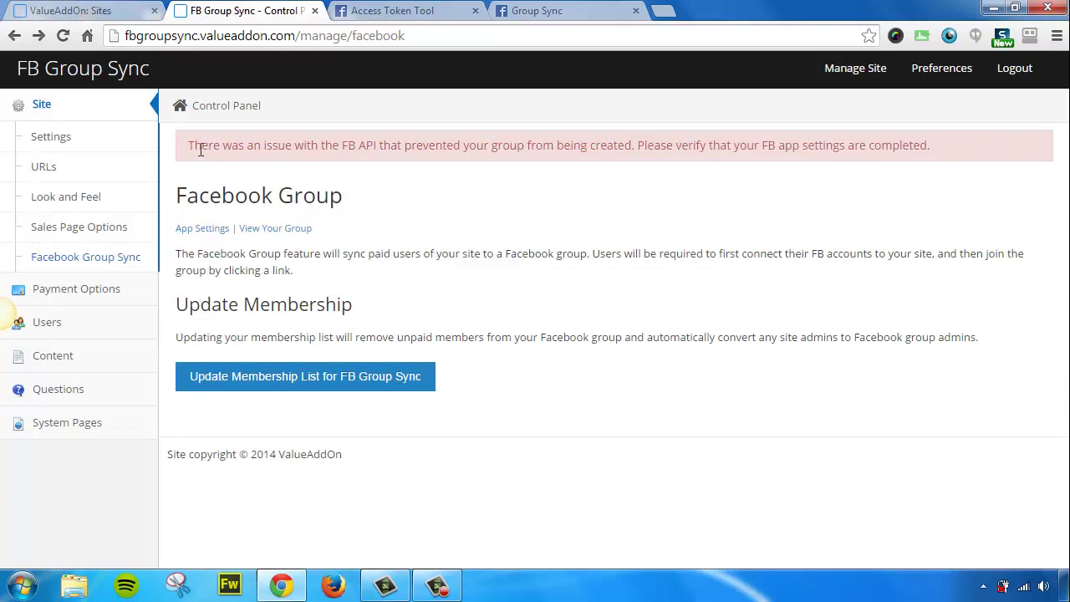
{"action": "left_click_drag", "start_coordinate": [188, 146], "coordinate": [935, 149]}
{"action": "left_click", "coordinate": [935, 150]}
From the member site's home page, join the FB Group Sync Facebook group via Step 2 and confirm the request
{"action": "left_click", "coordinate": [79, 77]}
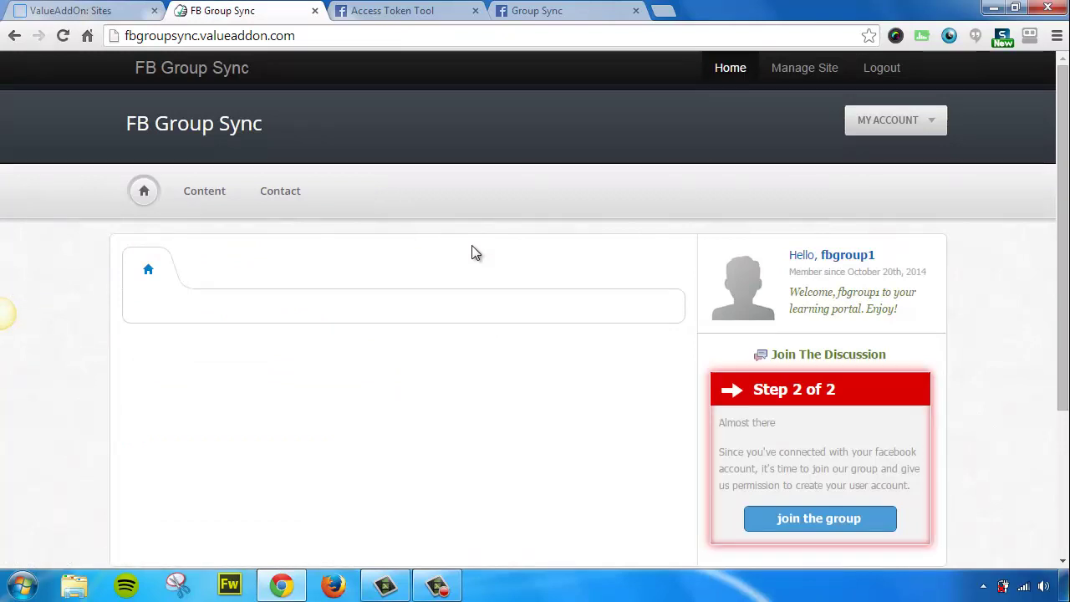
{"action": "left_click_drag", "start_coordinate": [1067, 247], "coordinate": [1064, 339]}
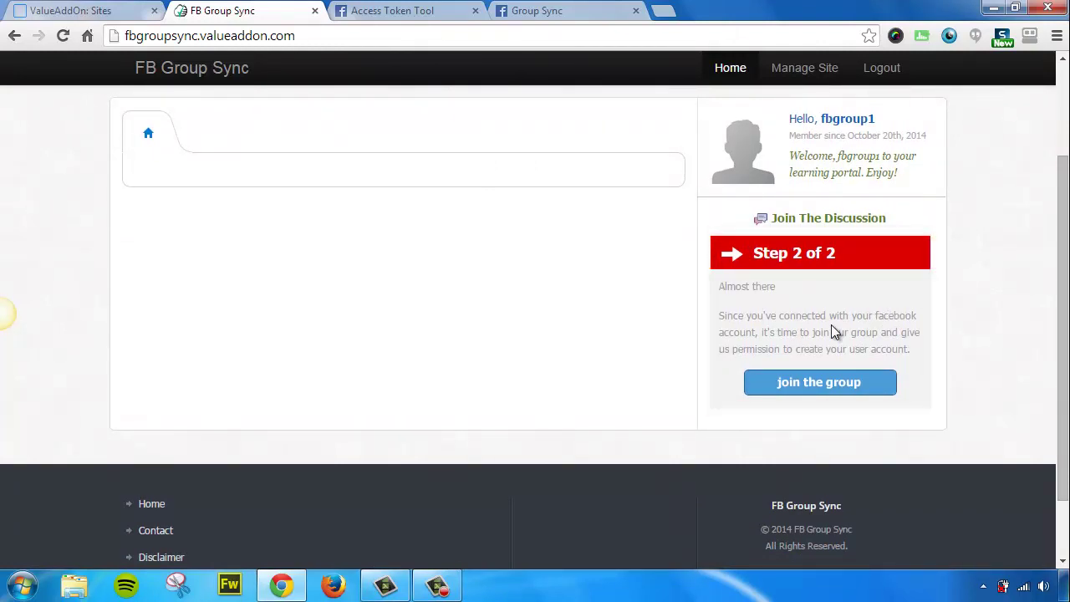
{"action": "left_click", "coordinate": [815, 385]}
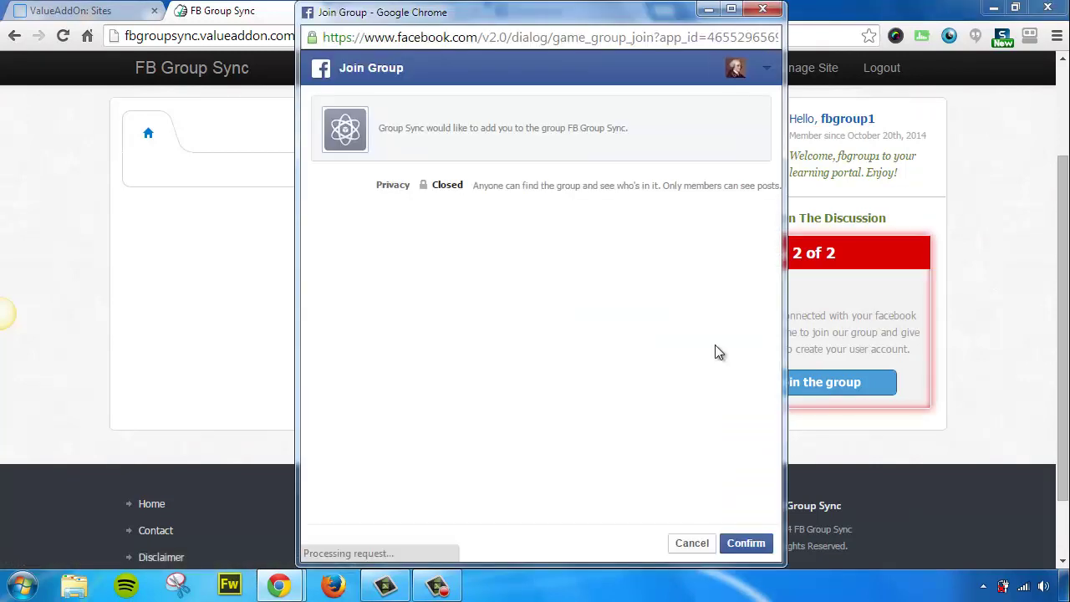
{"action": "left_click", "coordinate": [747, 544]}
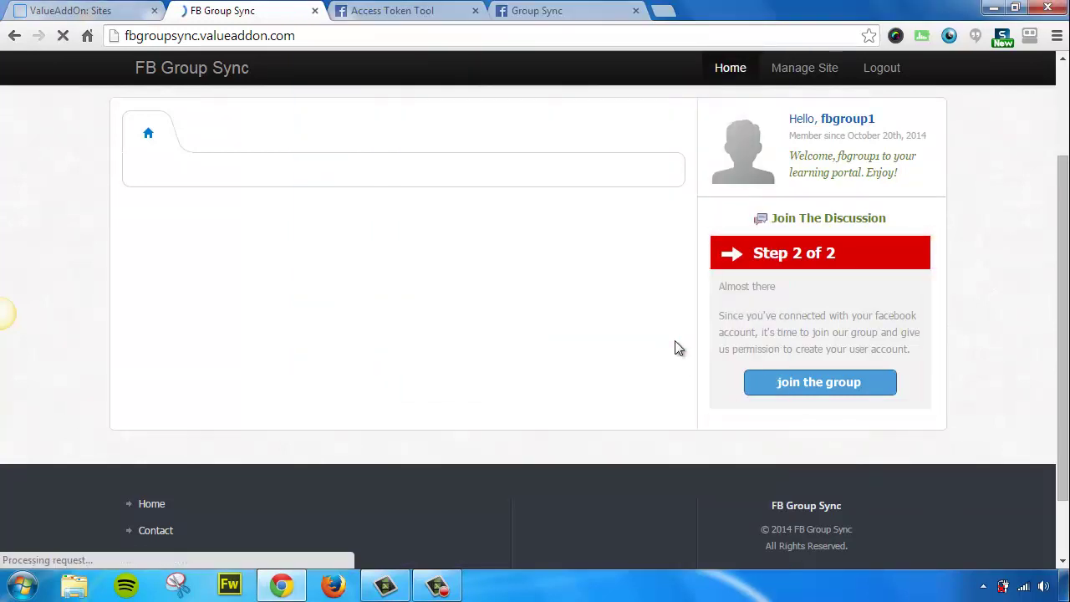